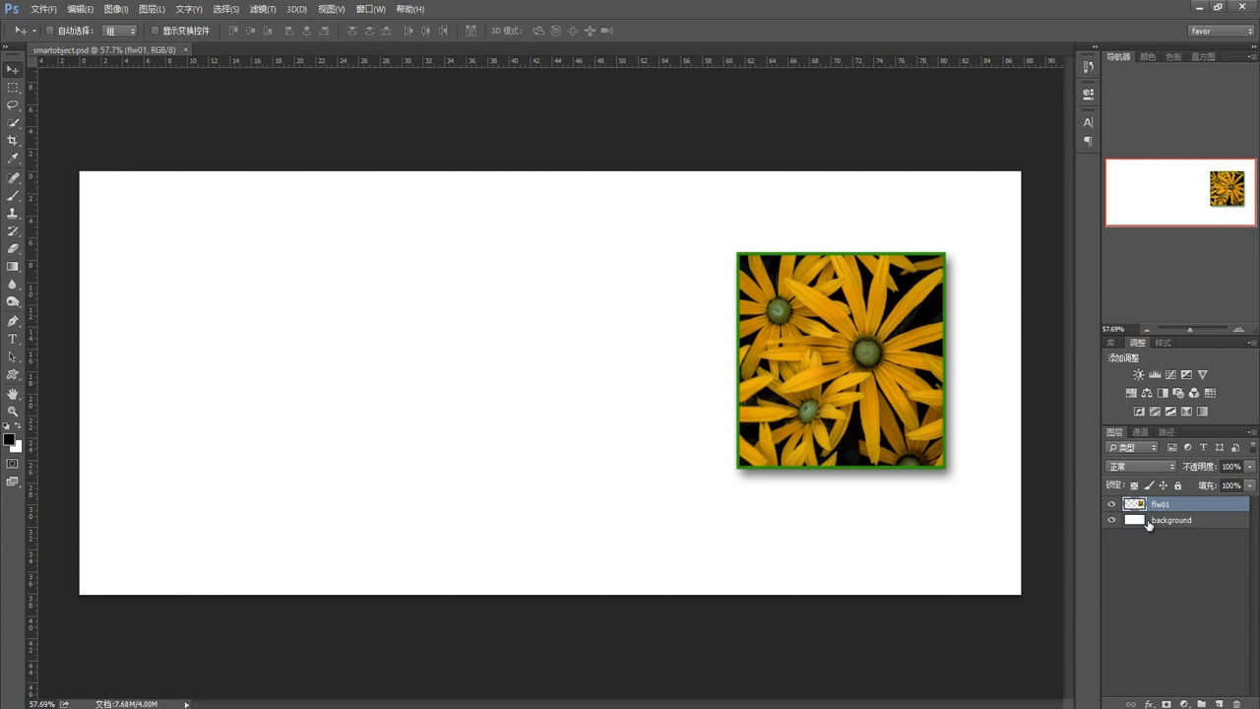
# Duplicate the flw01 layer and move the copy to the left of the original flower photo, level with it
pyautogui.click(1142, 524)
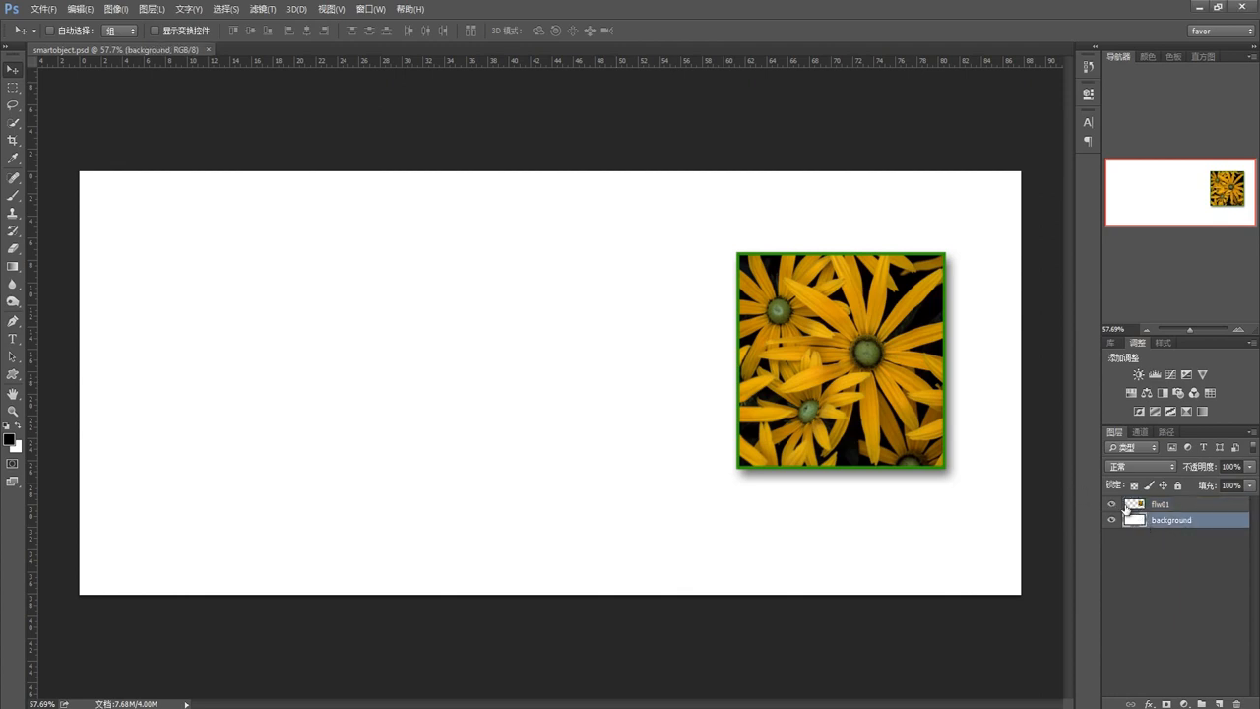
pyautogui.click(1138, 506)
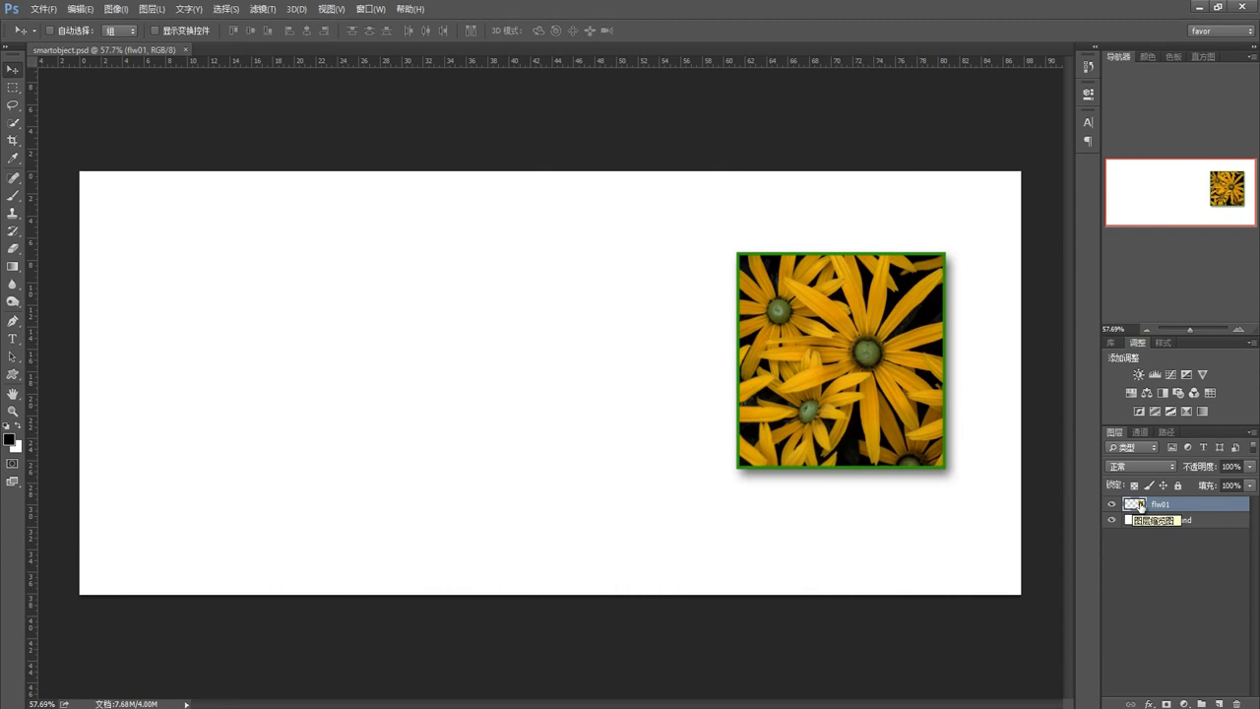
pyautogui.moveTo(1140, 506); pyautogui.dragTo(1221, 703)
pyautogui.hotkey('ctrl', 'z')
pyautogui.hotkey('ctrl', 'j')
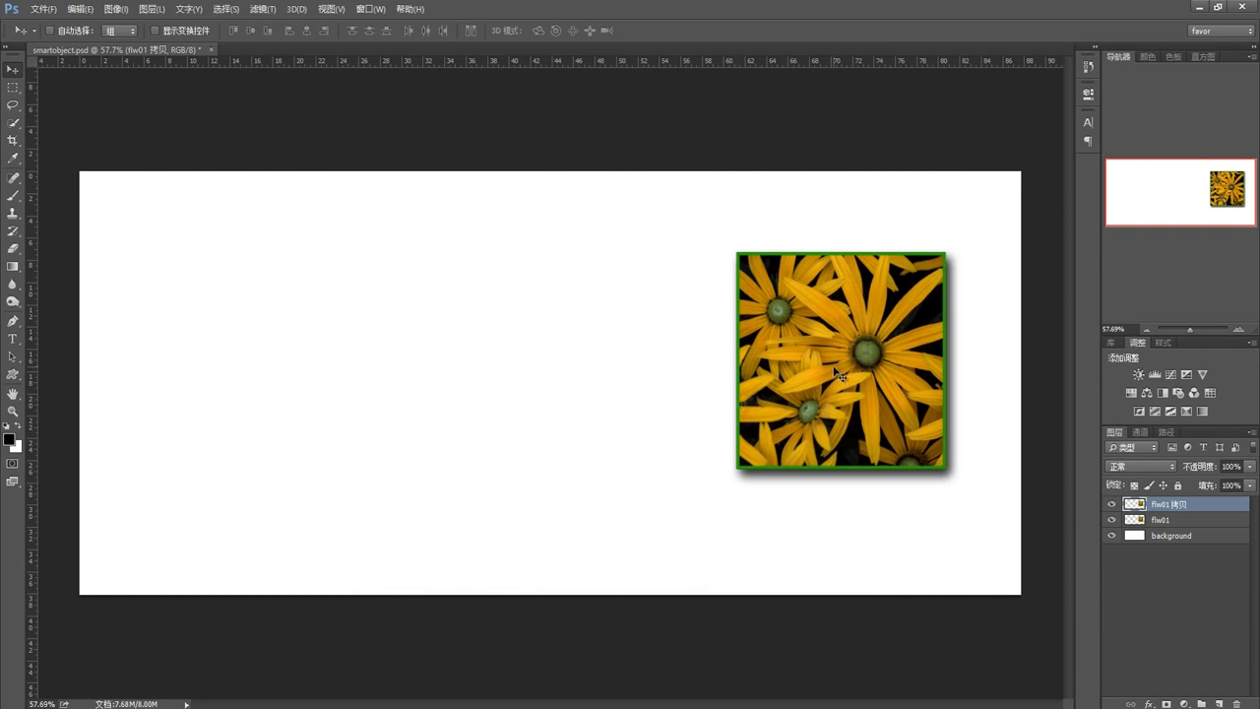
pyautogui.moveTo(818, 370); pyautogui.dragTo(570, 371)
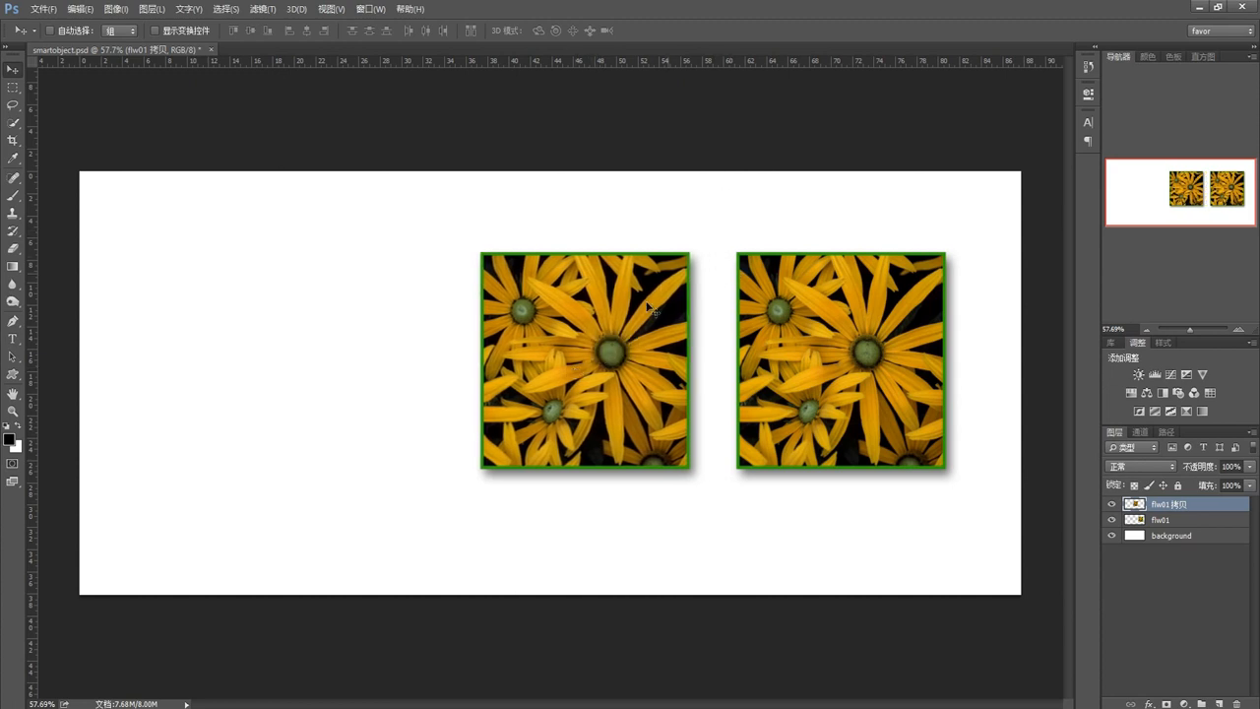
pyautogui.moveTo(635, 327)
pyautogui.mouseDown()
pyautogui.moveTo(689, 327)
pyautogui.moveTo(651, 328)
pyautogui.mouseUp()
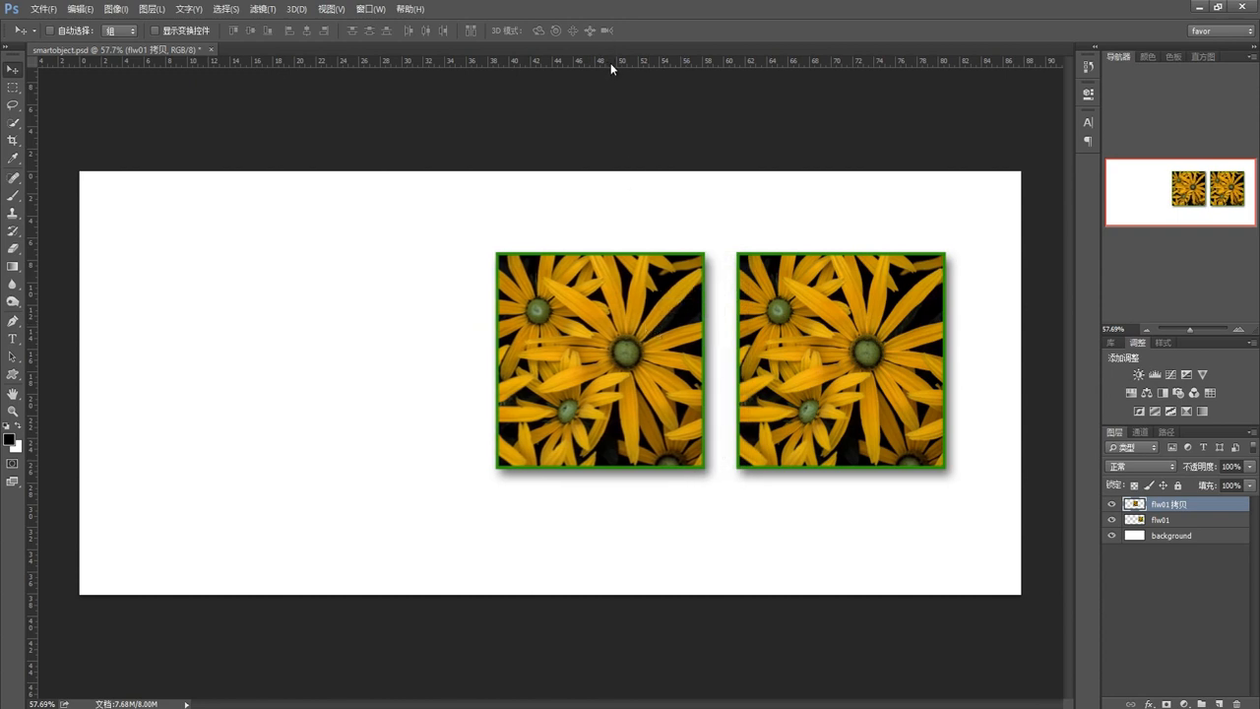
# Pull a horizontal ruler guide to the flower photos' upper edges at about 6.88 cm, and remove it again
pyautogui.moveTo(611, 66); pyautogui.dragTo(610, 252)
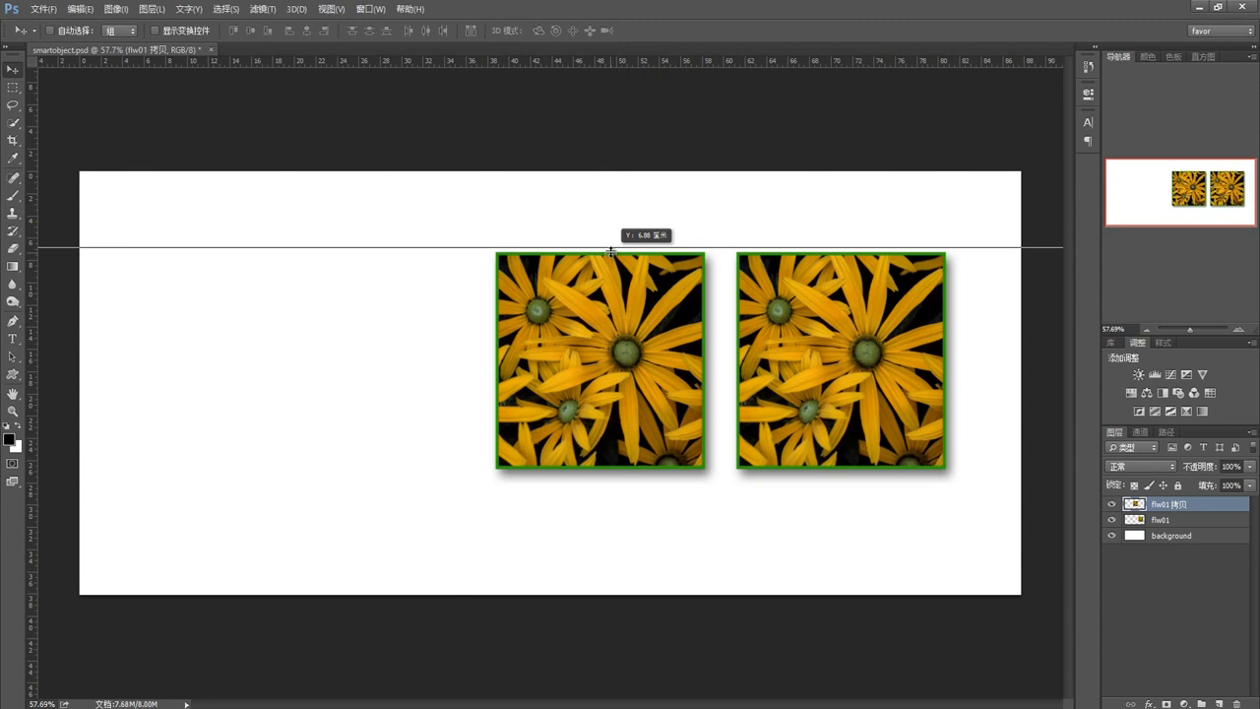
pyautogui.moveTo(610, 249); pyautogui.dragTo(604, 57)
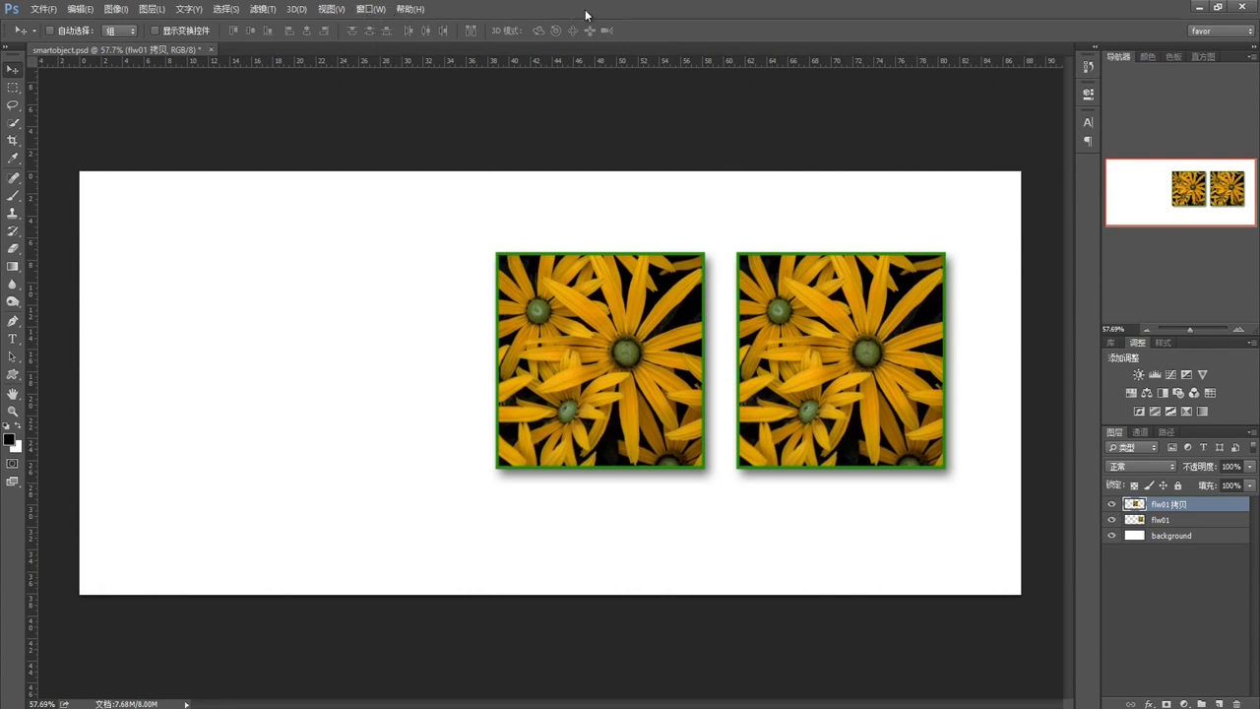
# Turn on Smart Guides for aligning layers and check that the option is enabled
pyautogui.click(333, 10)
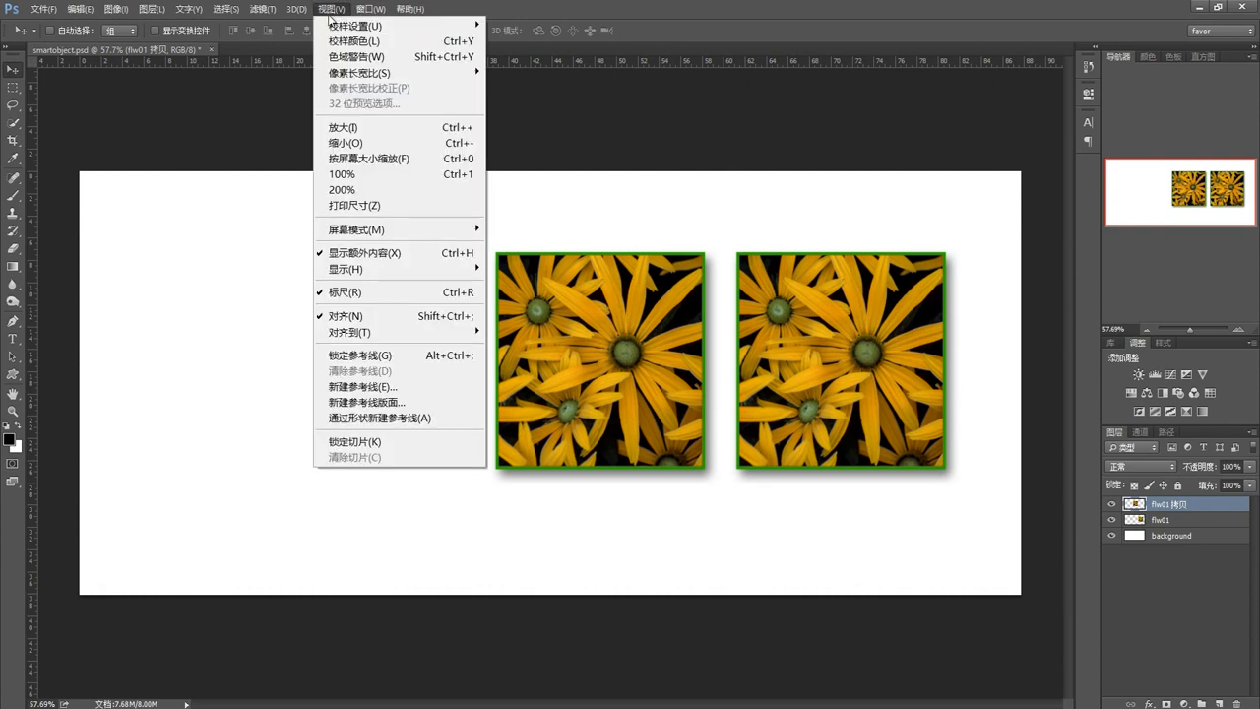
pyautogui.moveTo(330, 270)
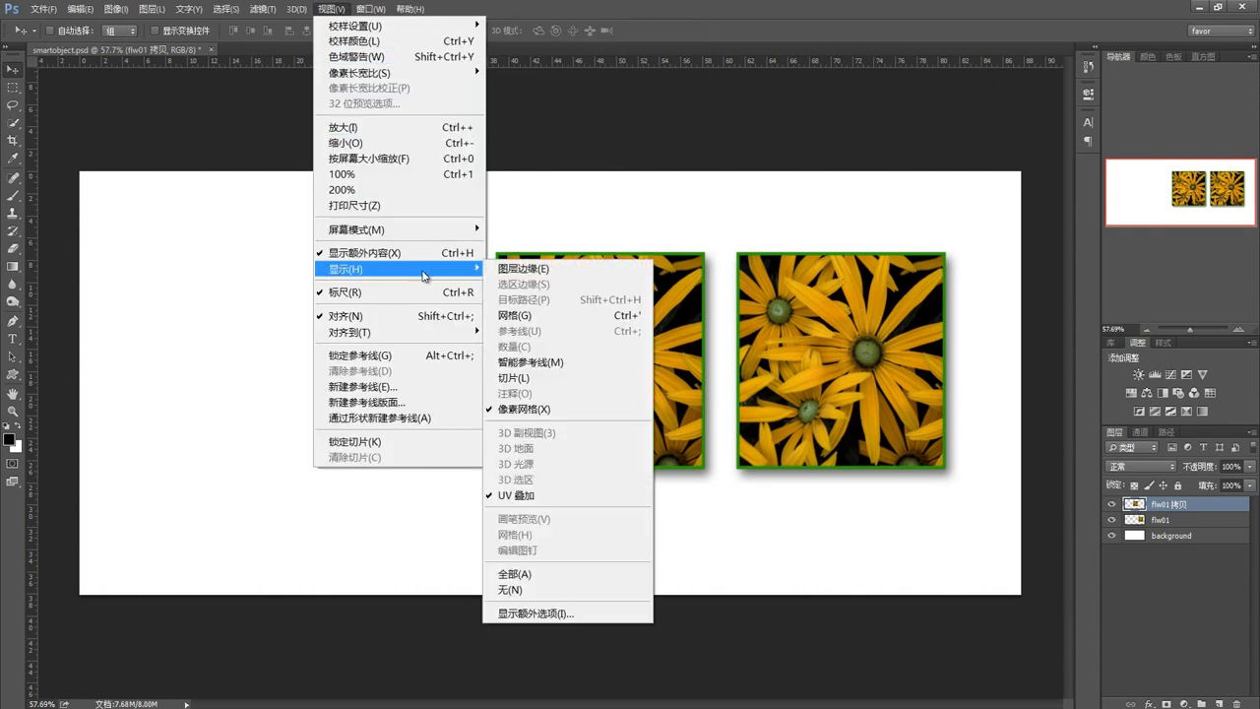
pyautogui.click(538, 363)
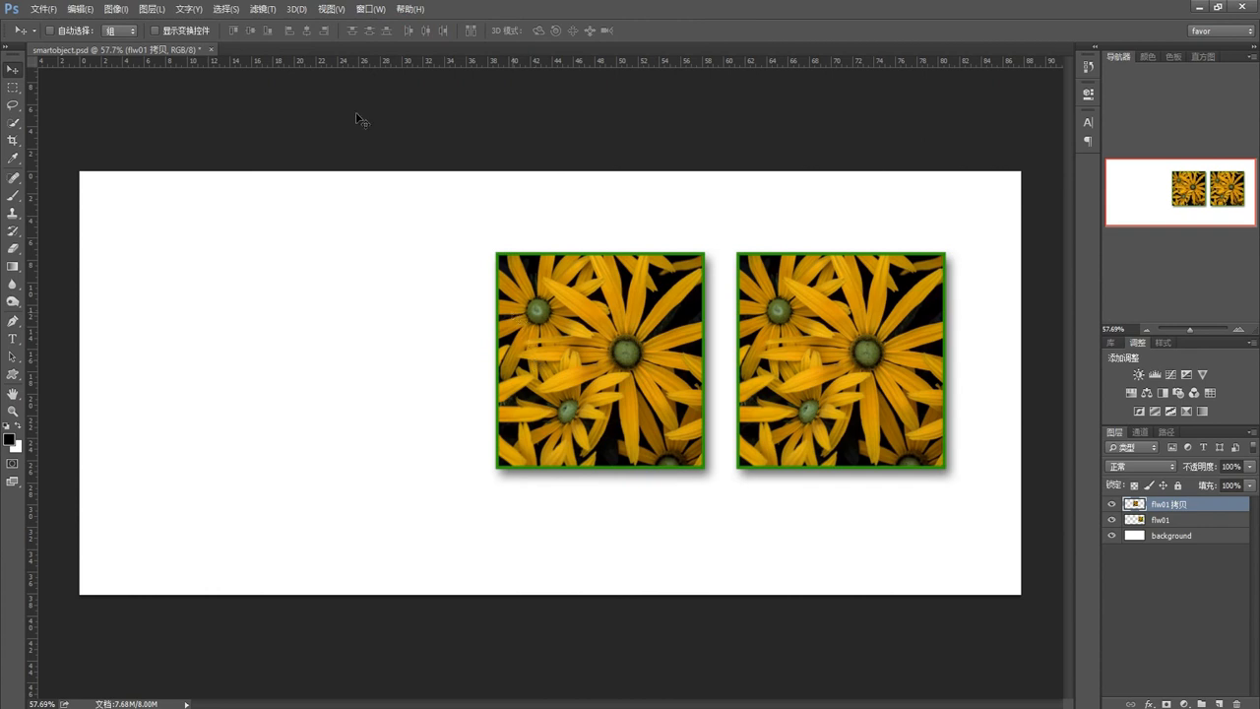
pyautogui.click(331, 9)
pyautogui.moveTo(394, 269)
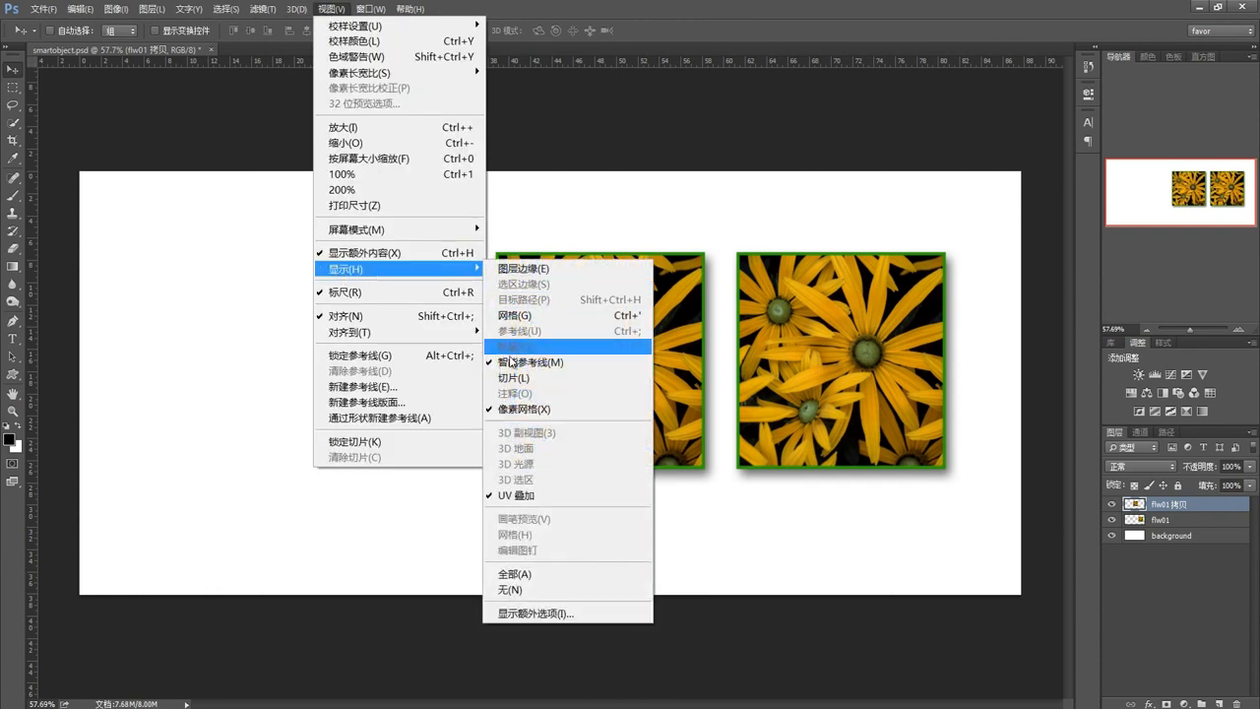
pyautogui.click(591, 130)
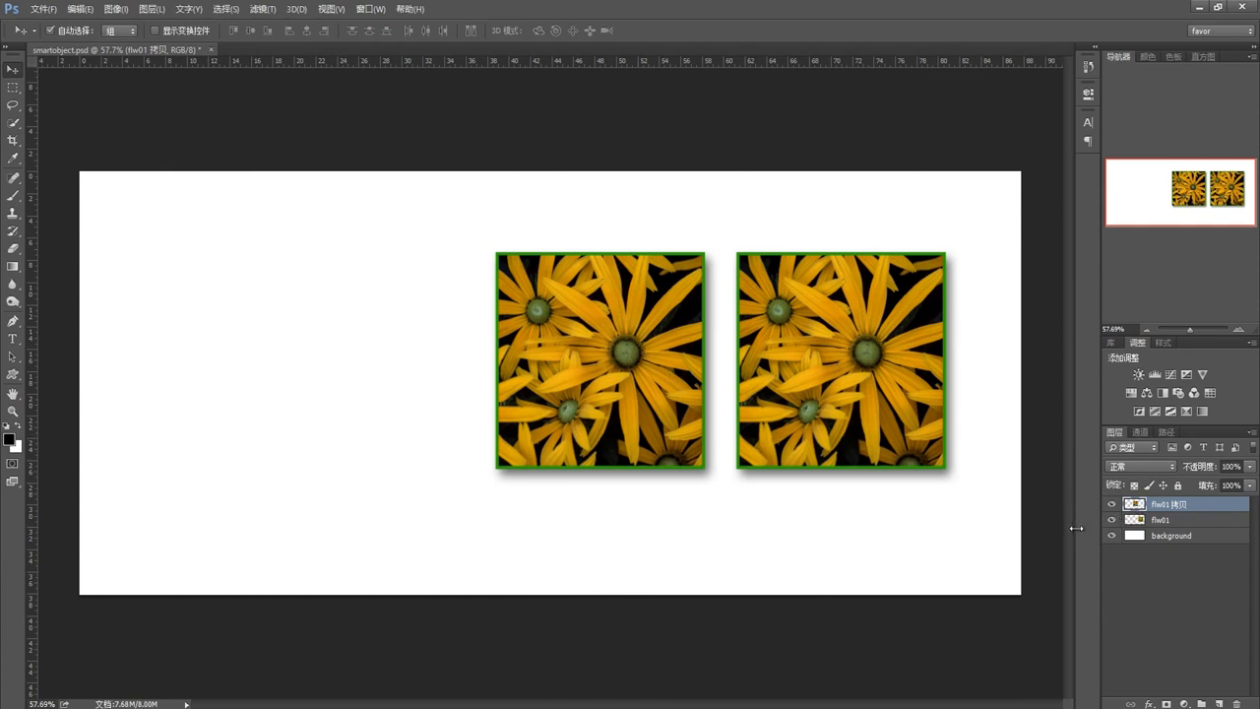
# Duplicate the middle flower photo's layer and move the new copy to its left, level with the other photos
pyautogui.hotkey('ctrl', 'j')
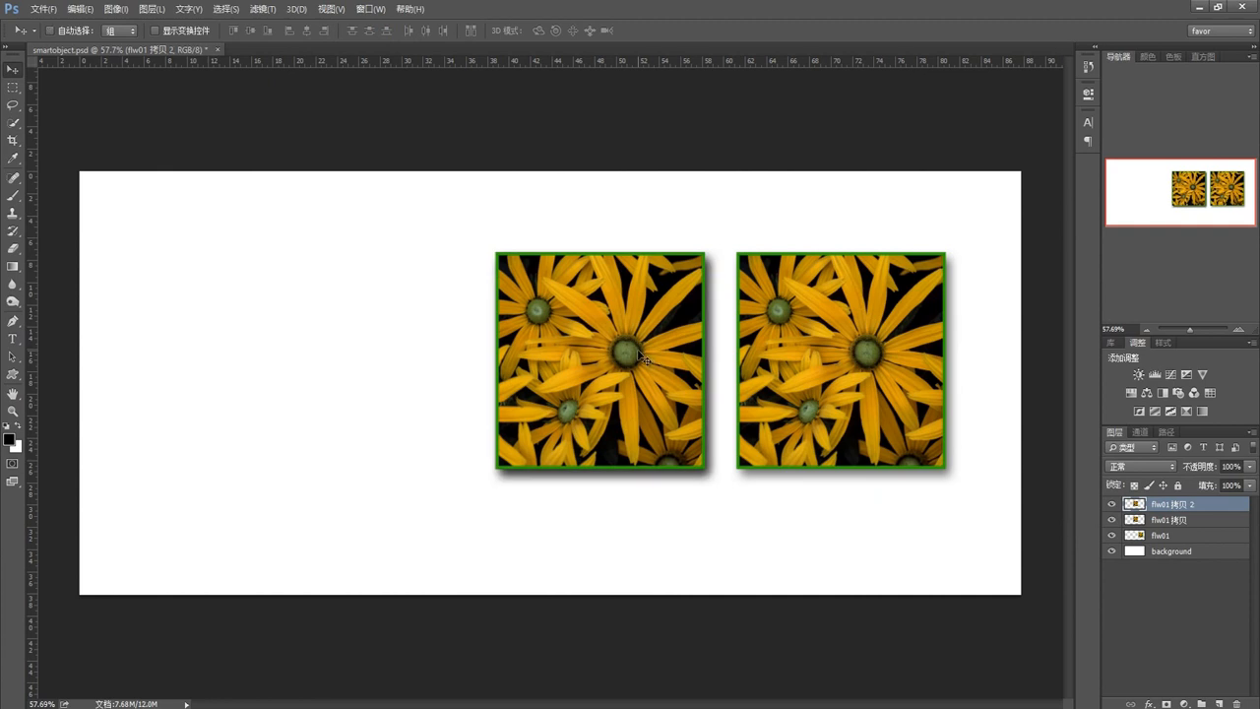
pyautogui.moveTo(642, 356); pyautogui.dragTo(382, 350)
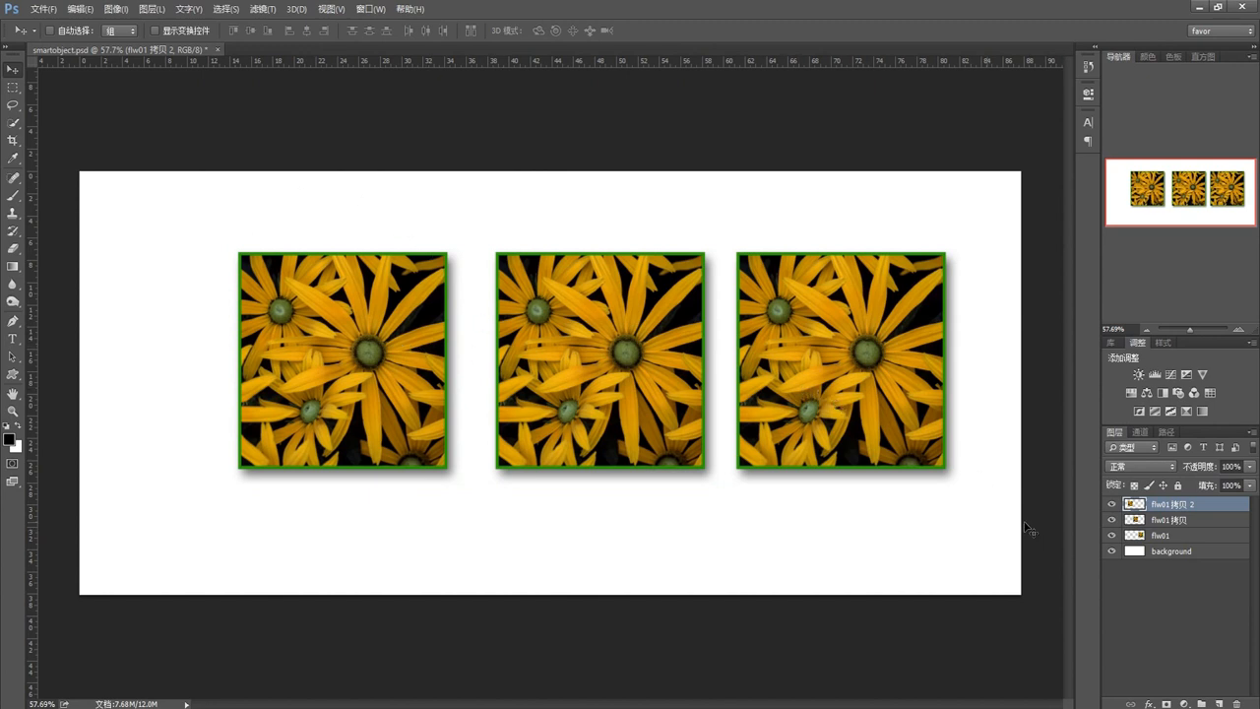
# Rename the middle photo's layer to flw02 and the leftmost photo's layer to flw03
pyautogui.doubleClick(1175, 519)
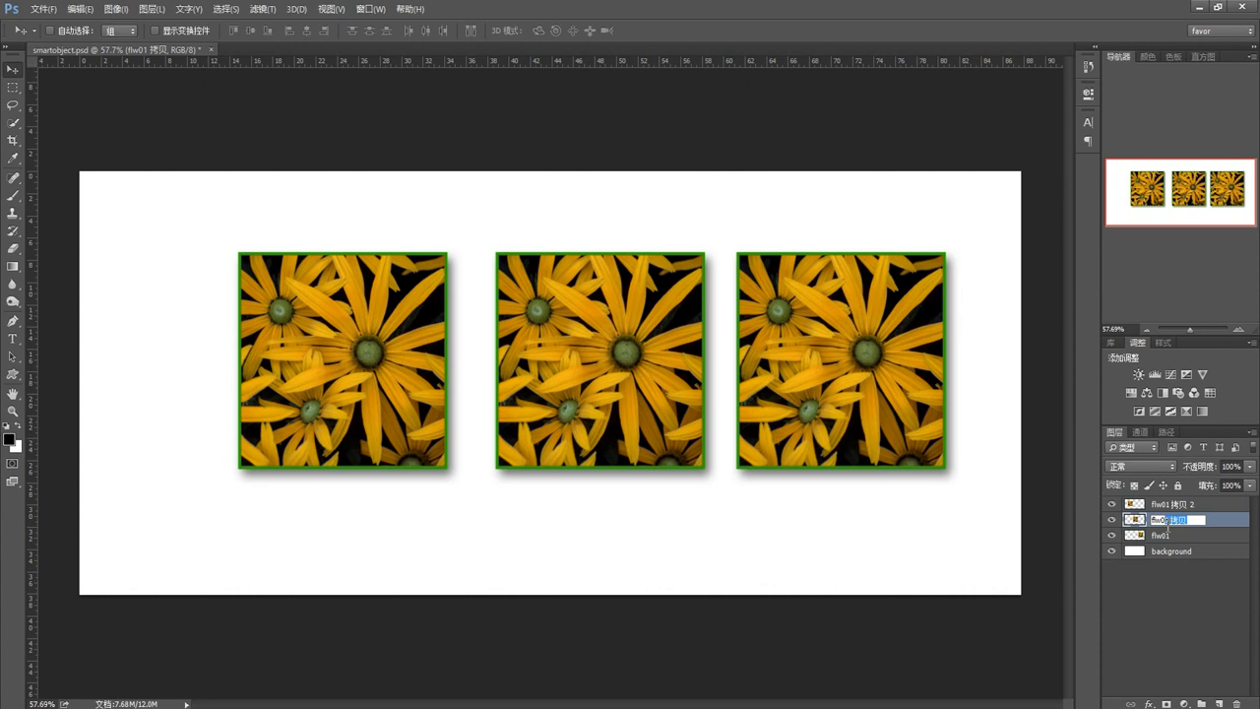
pyautogui.write('2')
pyautogui.press('Return')
pyautogui.doubleClick(1181, 504)
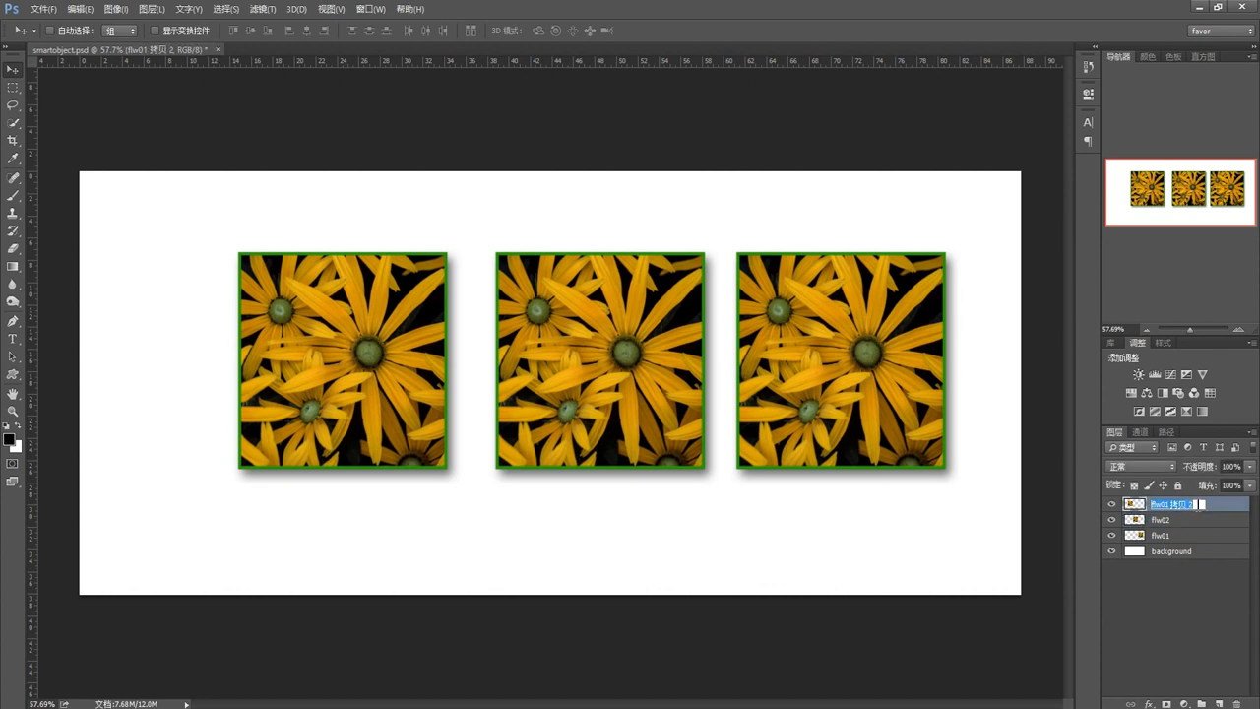
pyautogui.moveTo(1197, 504); pyautogui.dragTo(1169, 506)
pyautogui.write('3')
pyautogui.click(1179, 624)
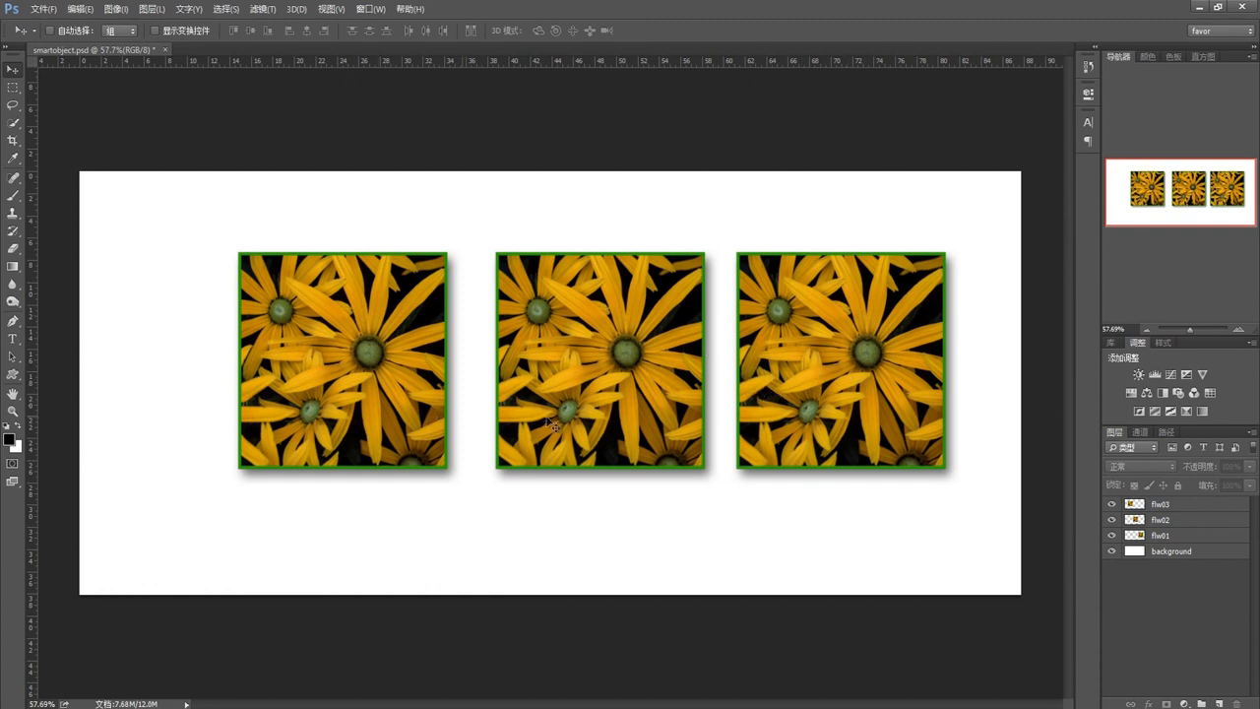
# Try narrowing the flw02 photo to about 95.38% width with Free Transform, and undo the scaling
pyautogui.click(610, 382)
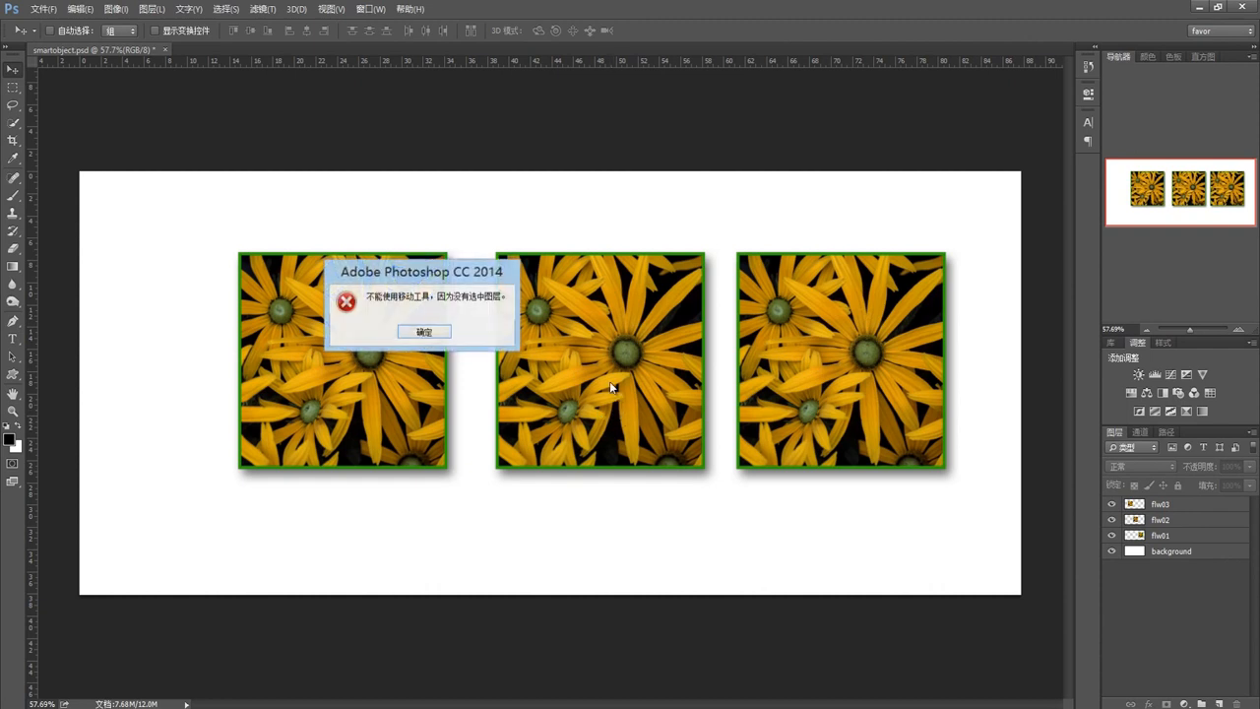
pyautogui.click(435, 331)
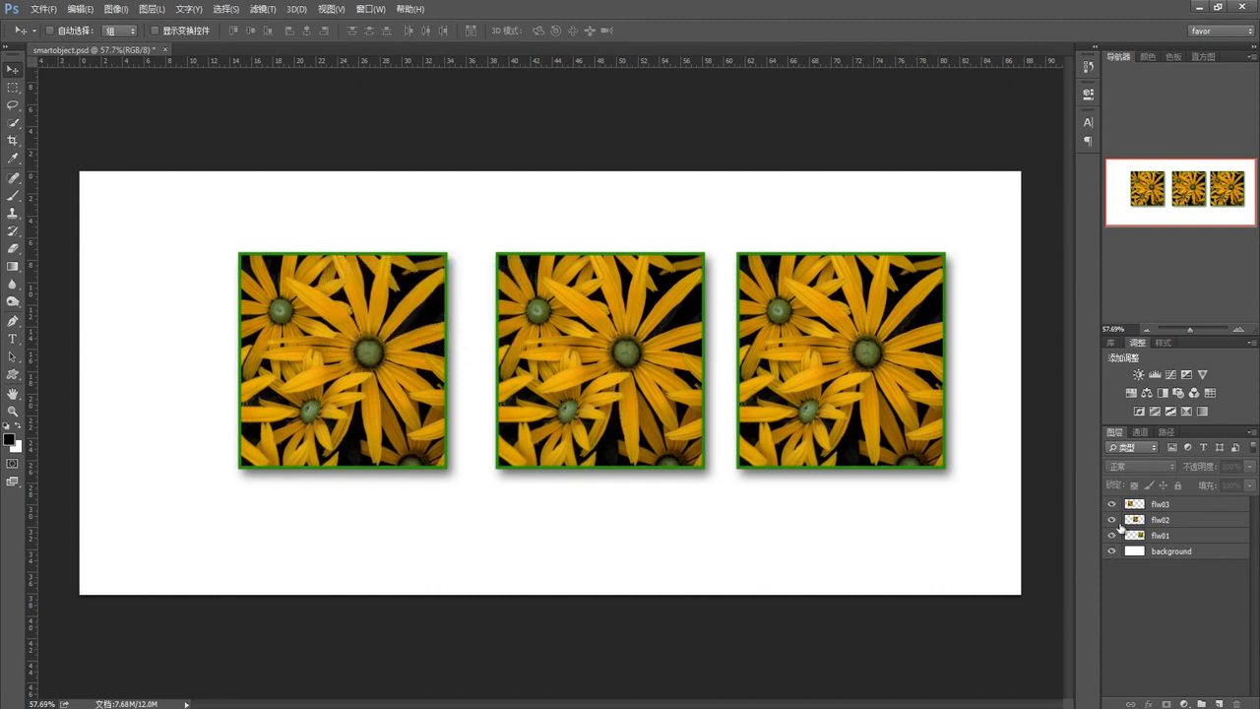
pyautogui.click(1138, 521)
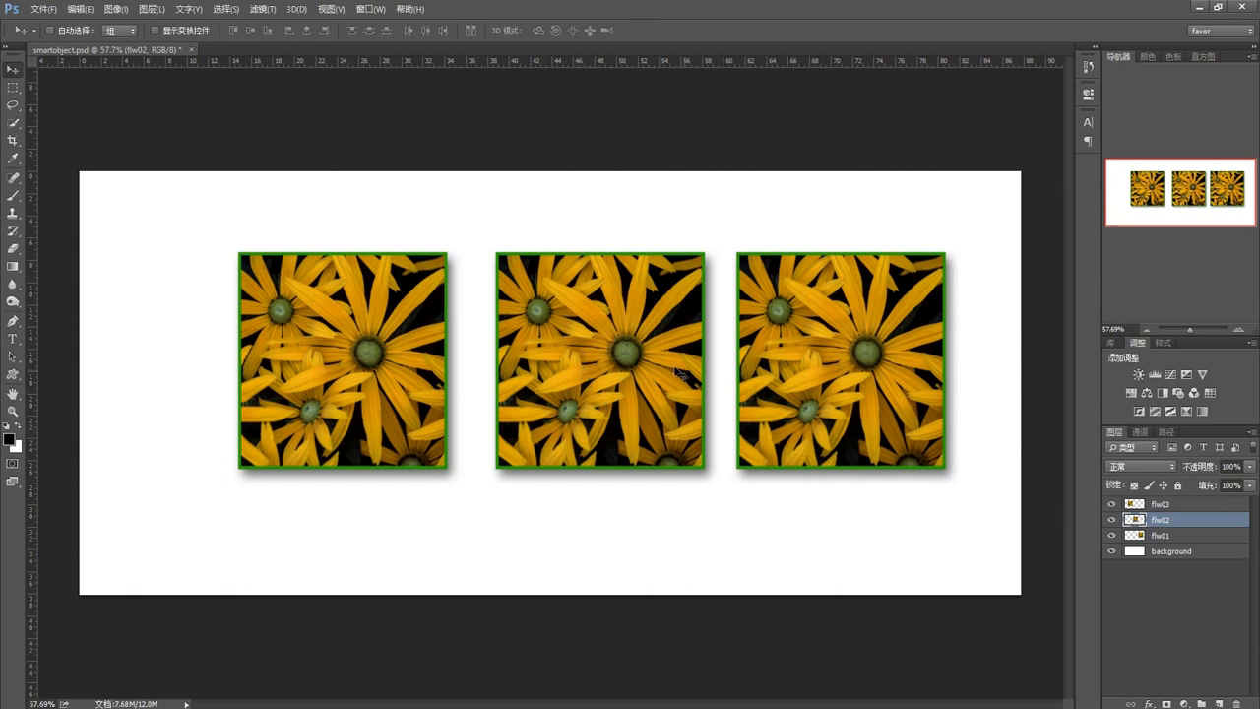
pyautogui.click(81, 10)
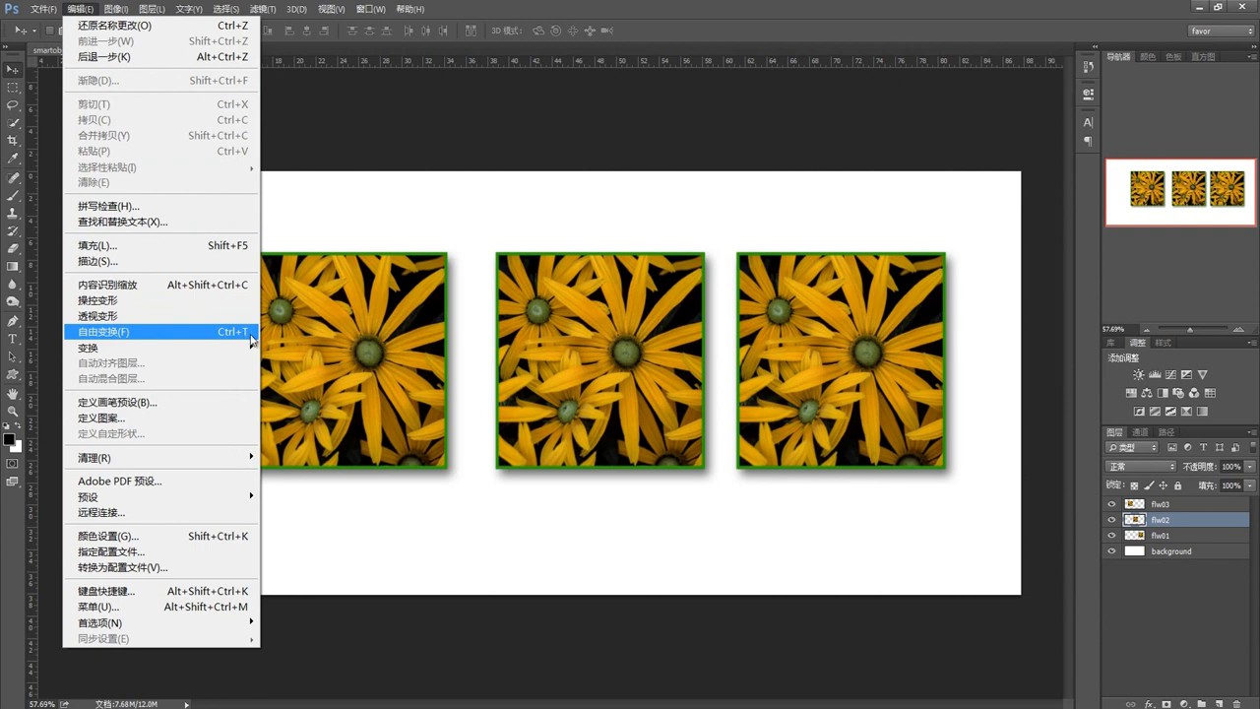
pyautogui.hotkey('ctrl', 't')
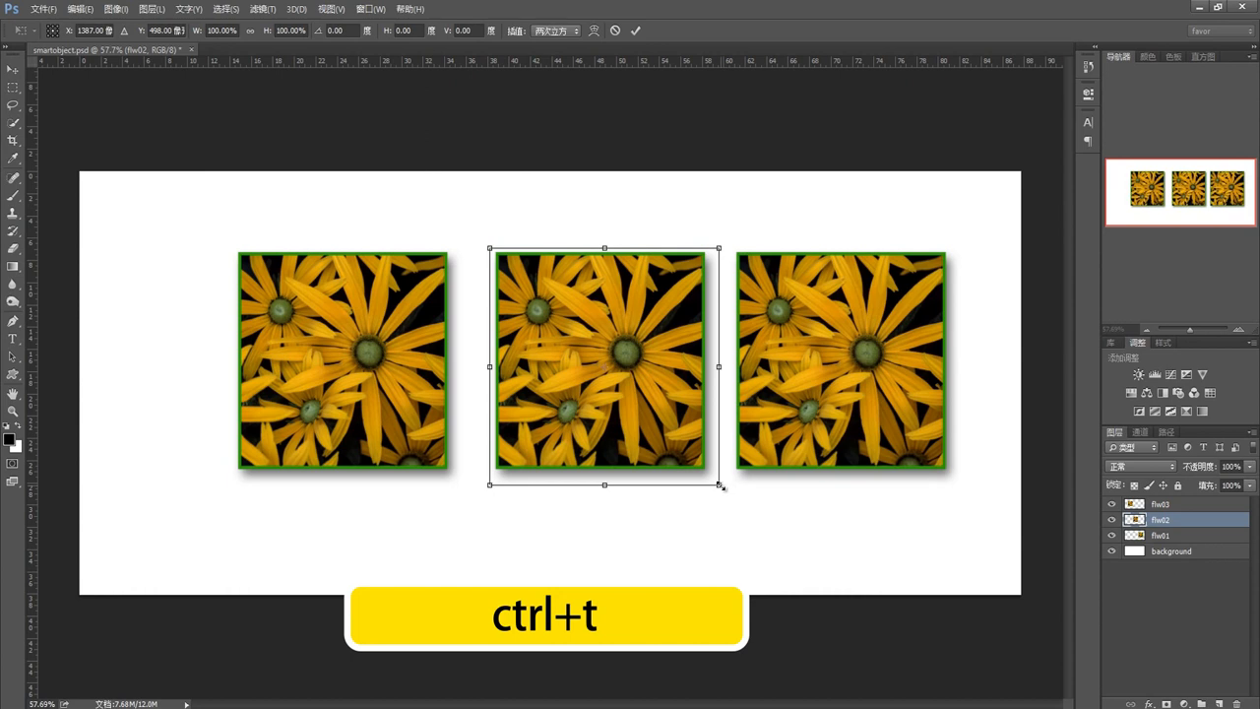
pyautogui.moveTo(720, 484)
pyautogui.mouseDown()
pyautogui.moveTo(651, 406)
pyautogui.moveTo(710, 485)
pyautogui.mouseUp()
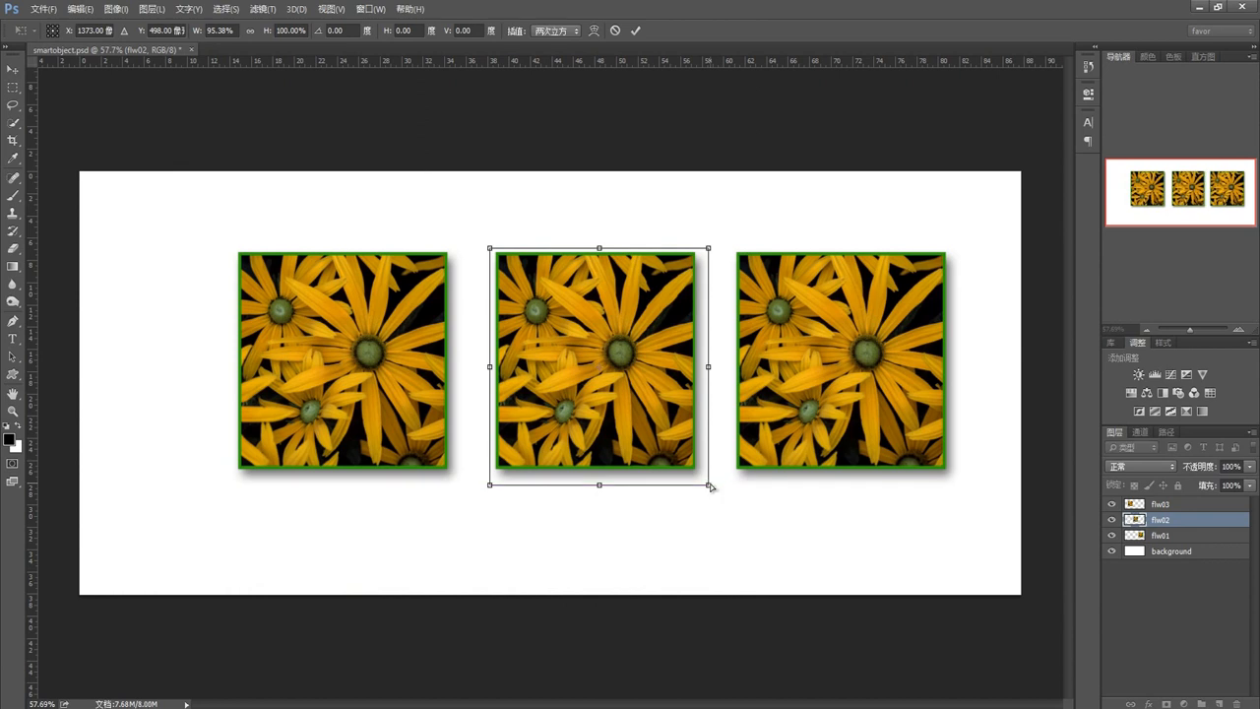
pyautogui.hotkey('ctrl', 'z')
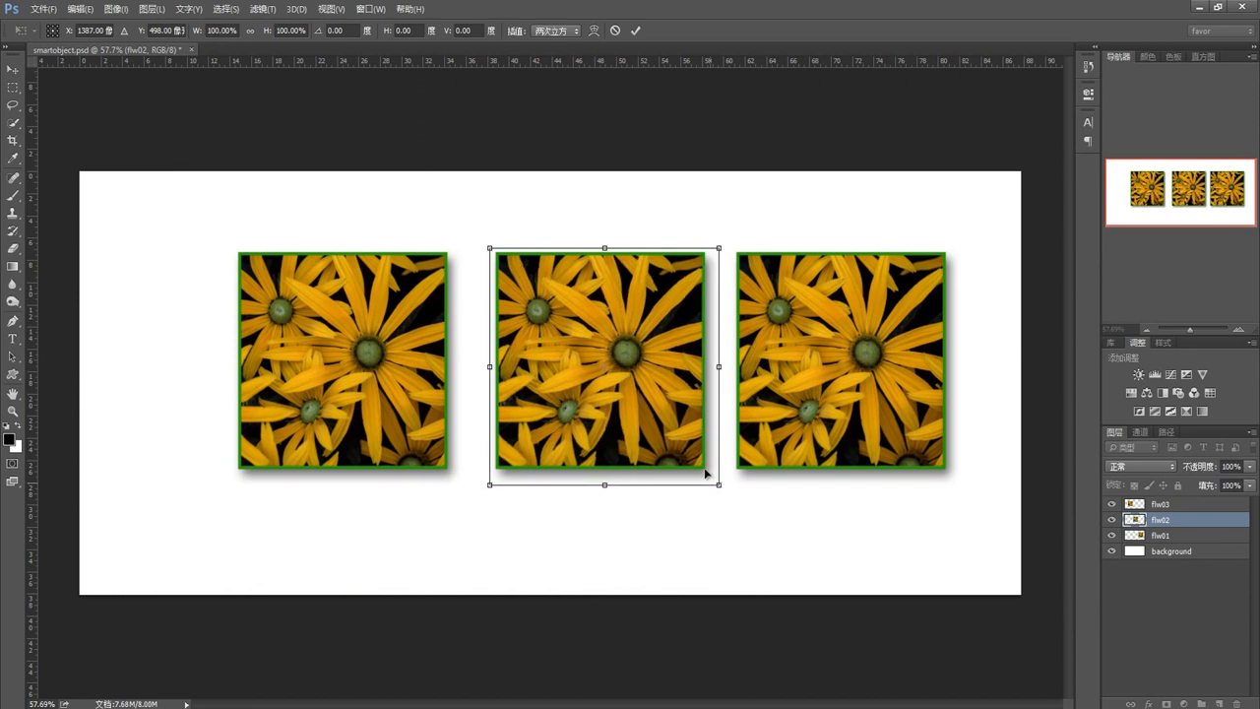
# Try flipping the flw02 photo horizontally within the transform, and undo the flip
pyautogui.rightClick(651, 374)
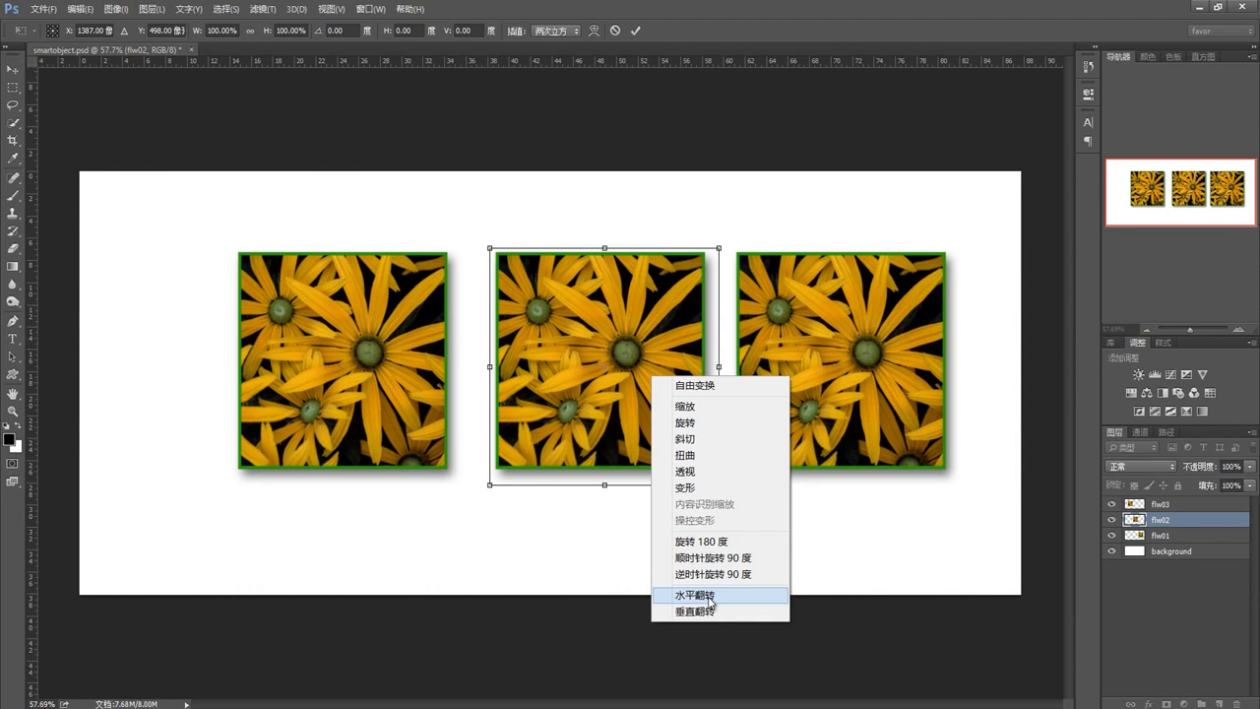
pyautogui.click(706, 596)
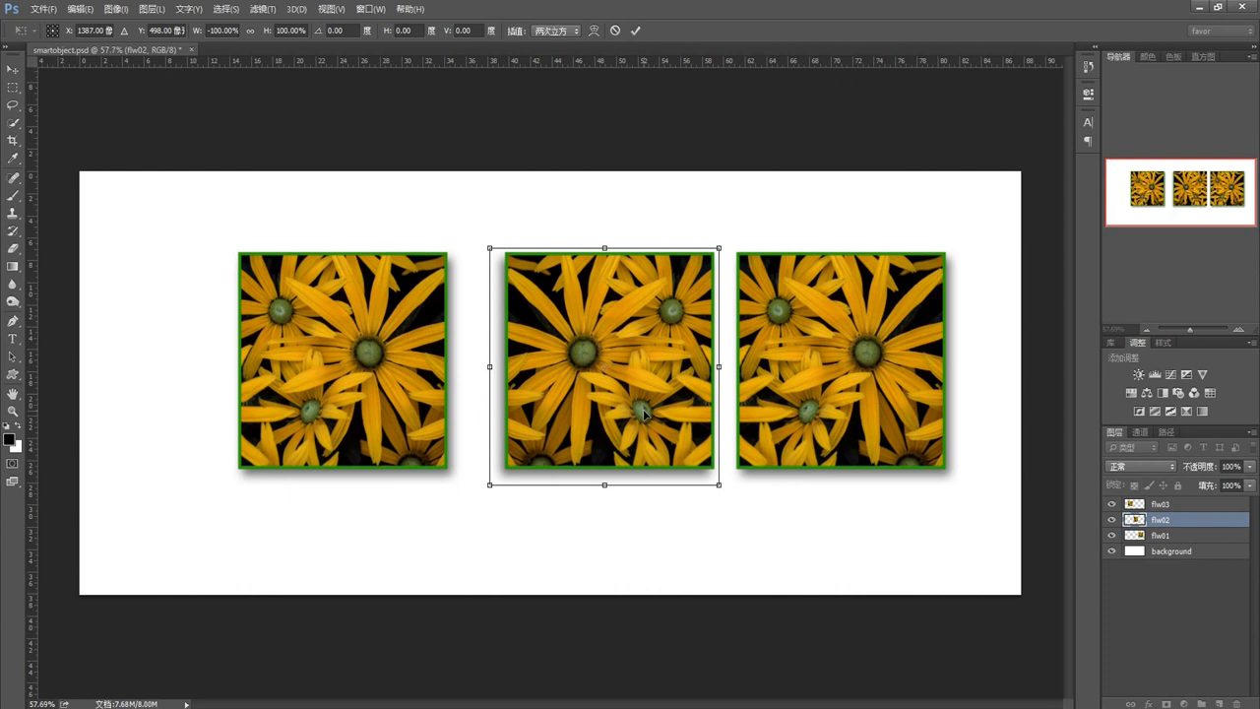
pyautogui.hotkey('ctrl', 'z')
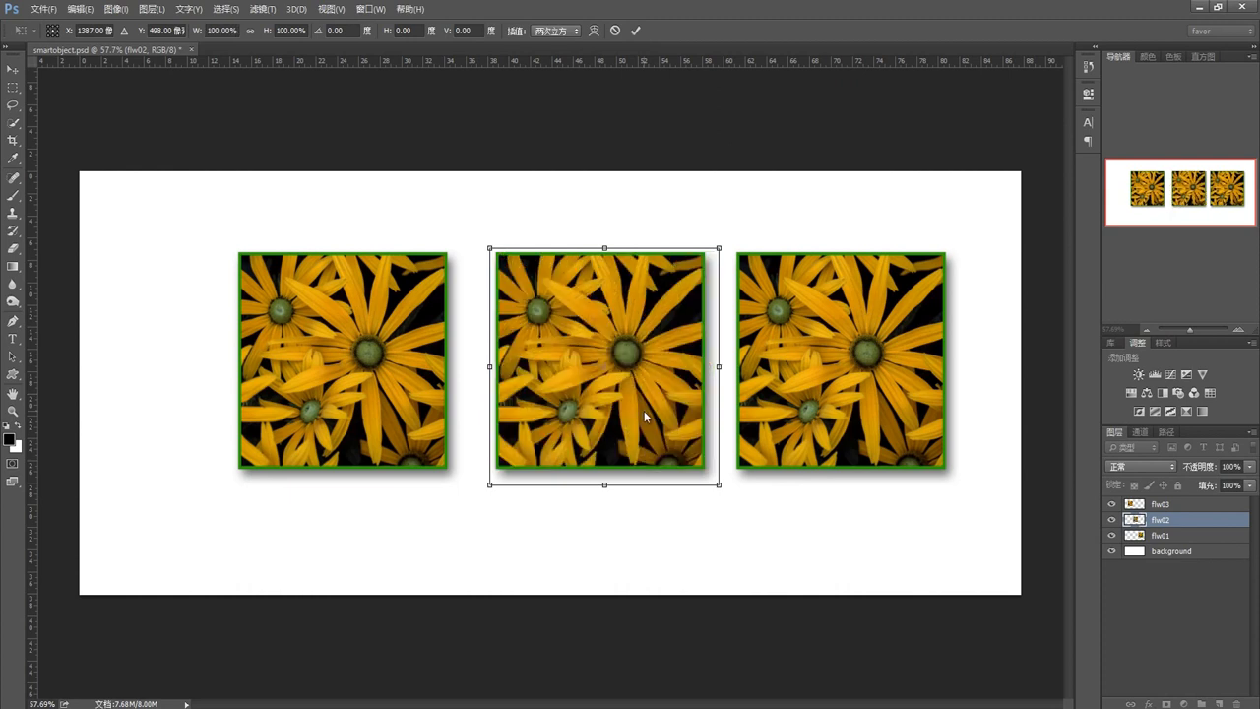
# Try warping the flw02 photo by bending its lower and right edges, and cancel the transform
pyautogui.rightClick(644, 410)
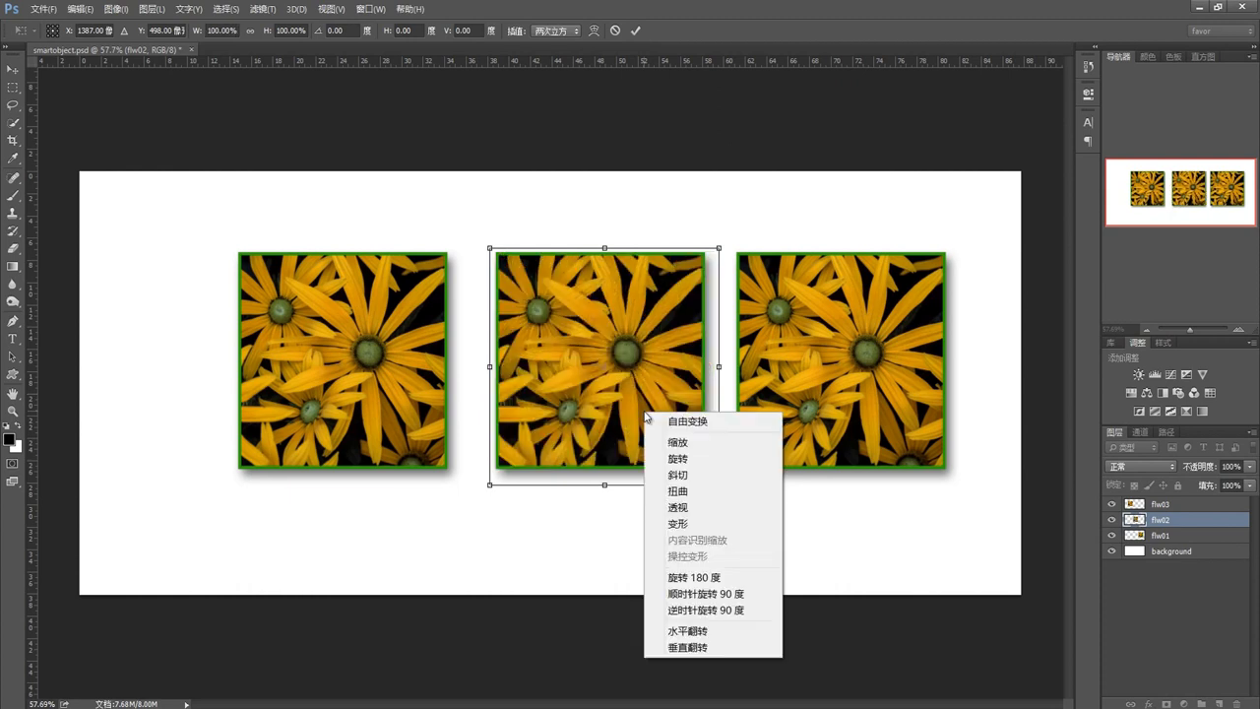
pyautogui.click(683, 526)
pyautogui.moveTo(649, 407); pyautogui.dragTo(646, 390)
pyautogui.moveTo(569, 397); pyautogui.dragTo(635, 308)
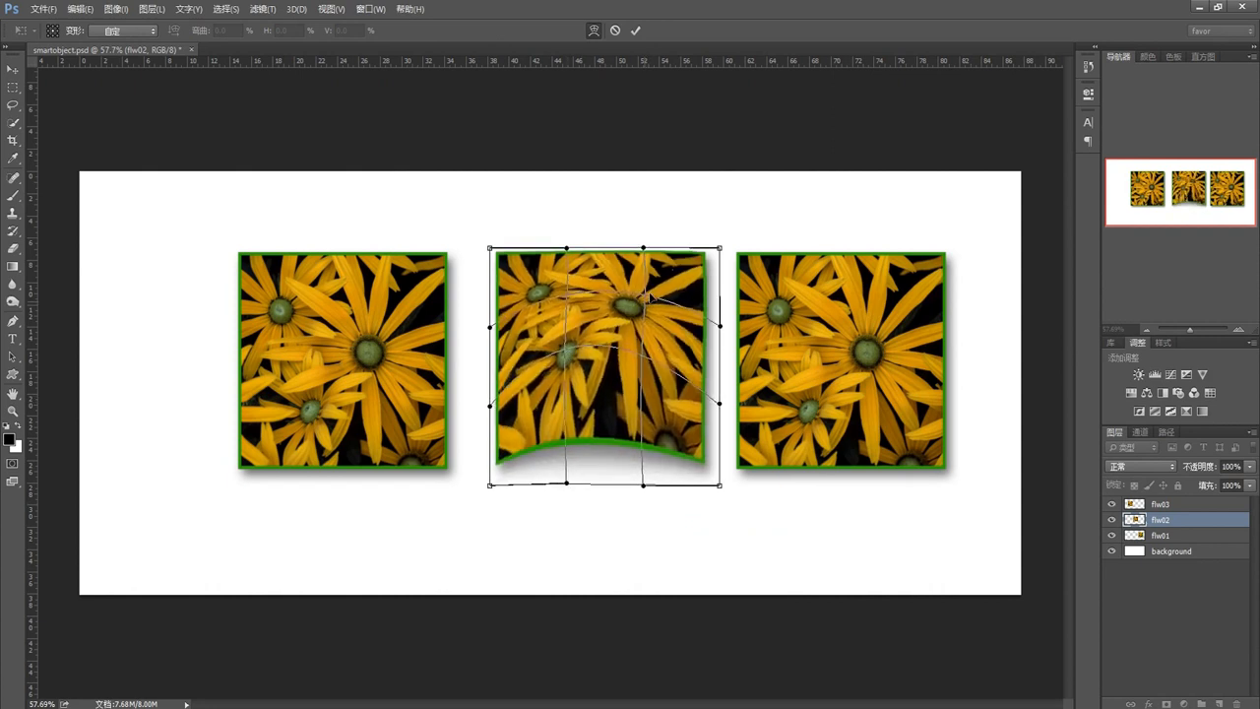
pyautogui.moveTo(721, 328); pyautogui.dragTo(737, 326)
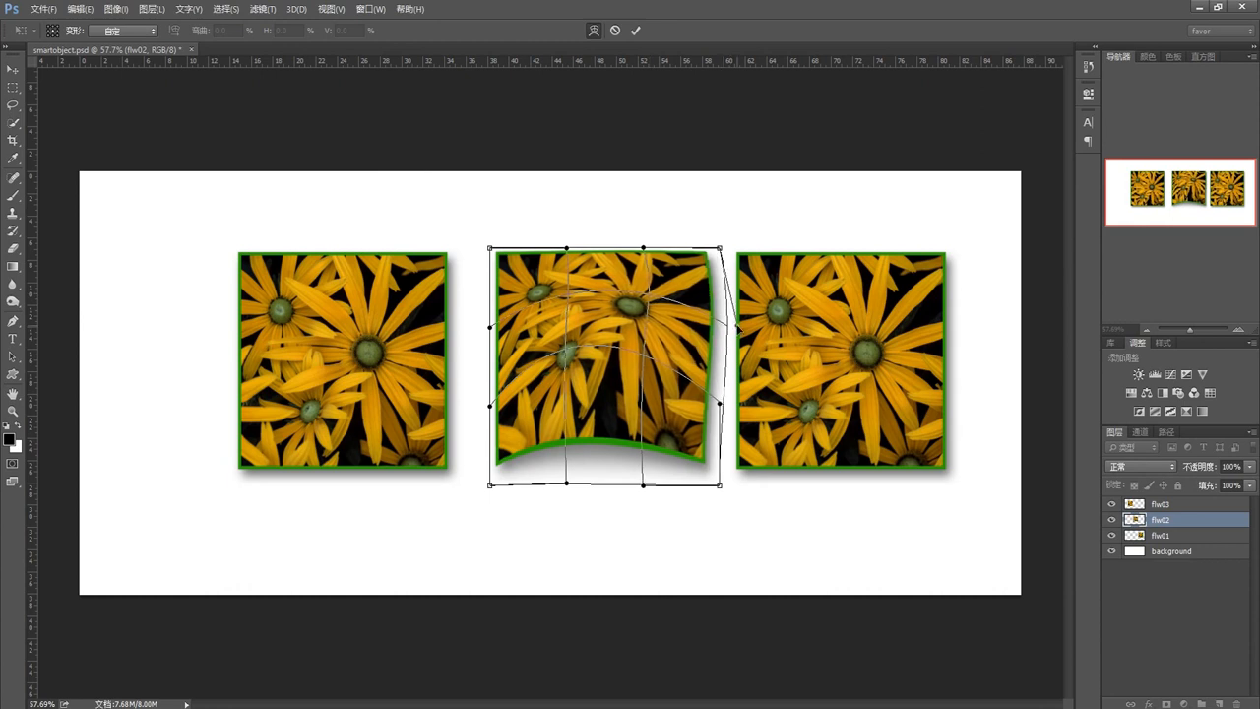
pyautogui.click(615, 31)
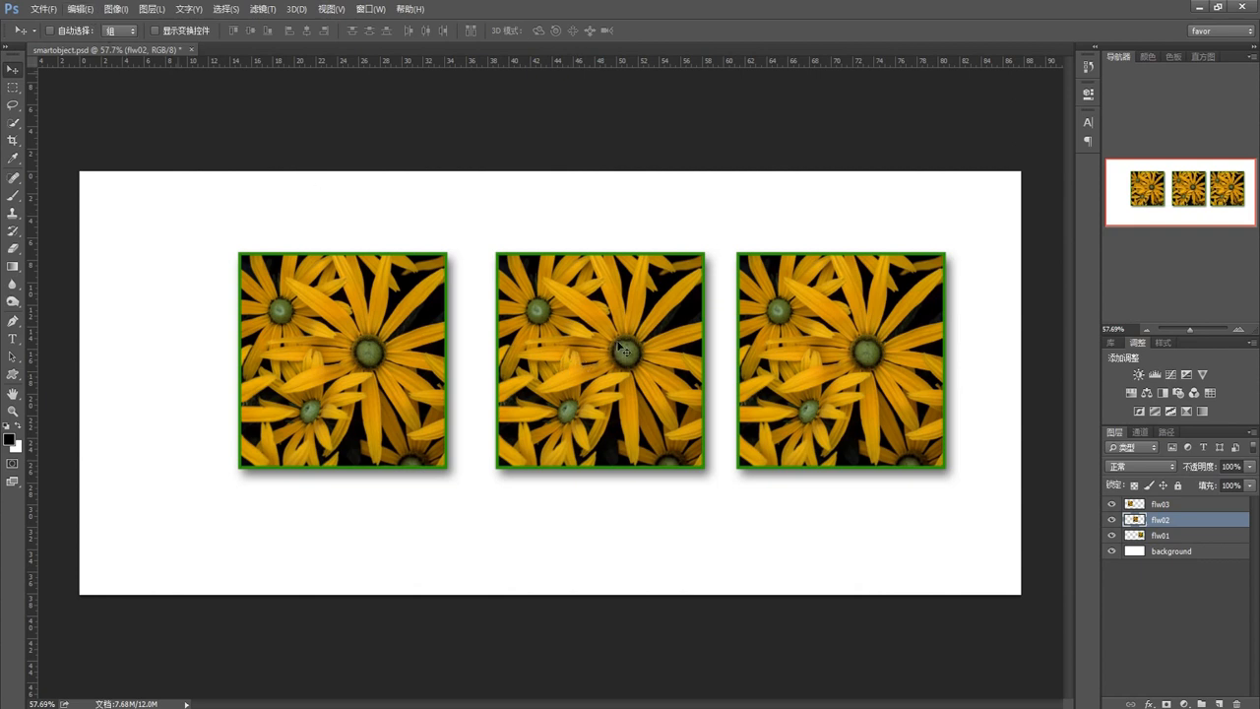
# Try rotating the flw02 photo slightly by about -0.61° with Free Transform, and cancel the transform
pyautogui.hotkey('ctrl', 't')
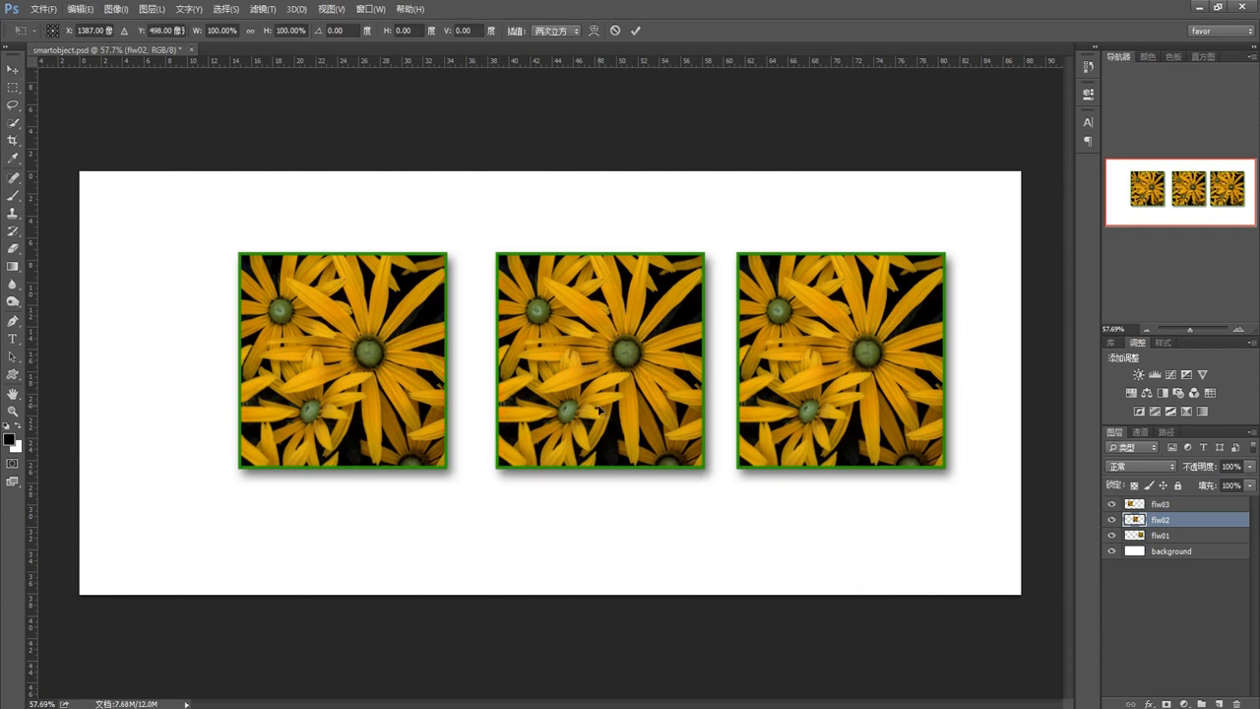
pyautogui.click(82, 9)
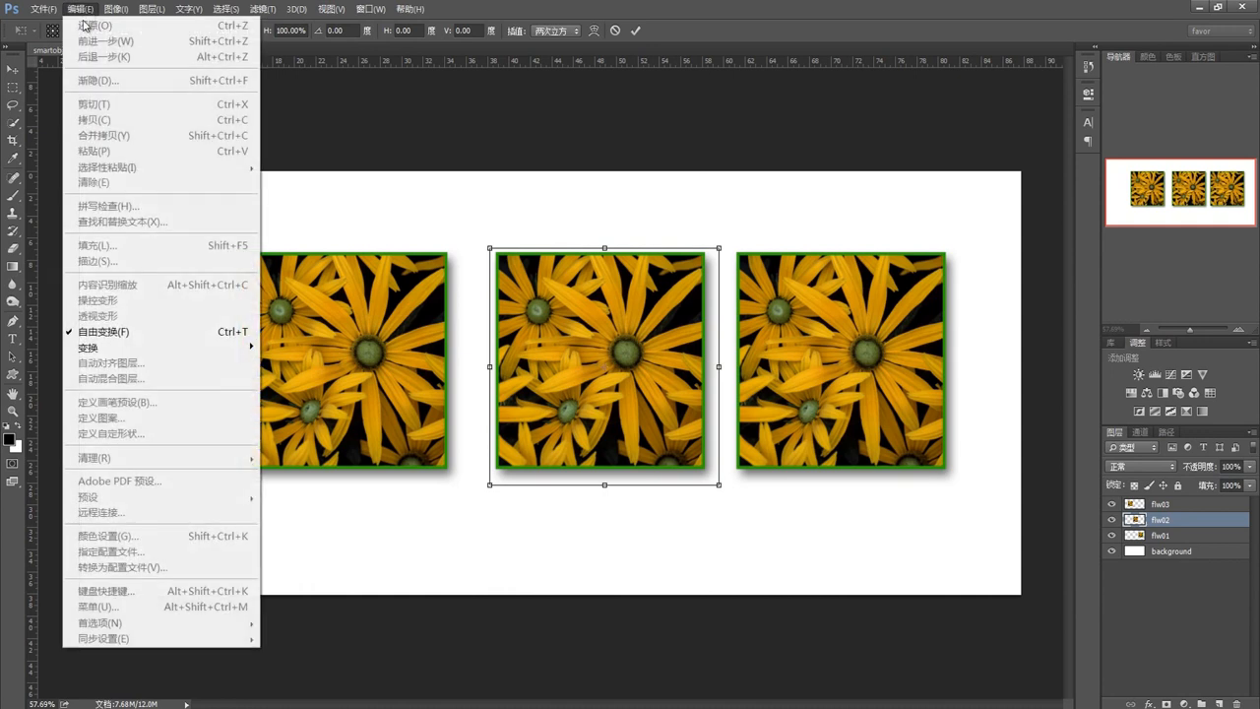
pyautogui.moveTo(112, 349)
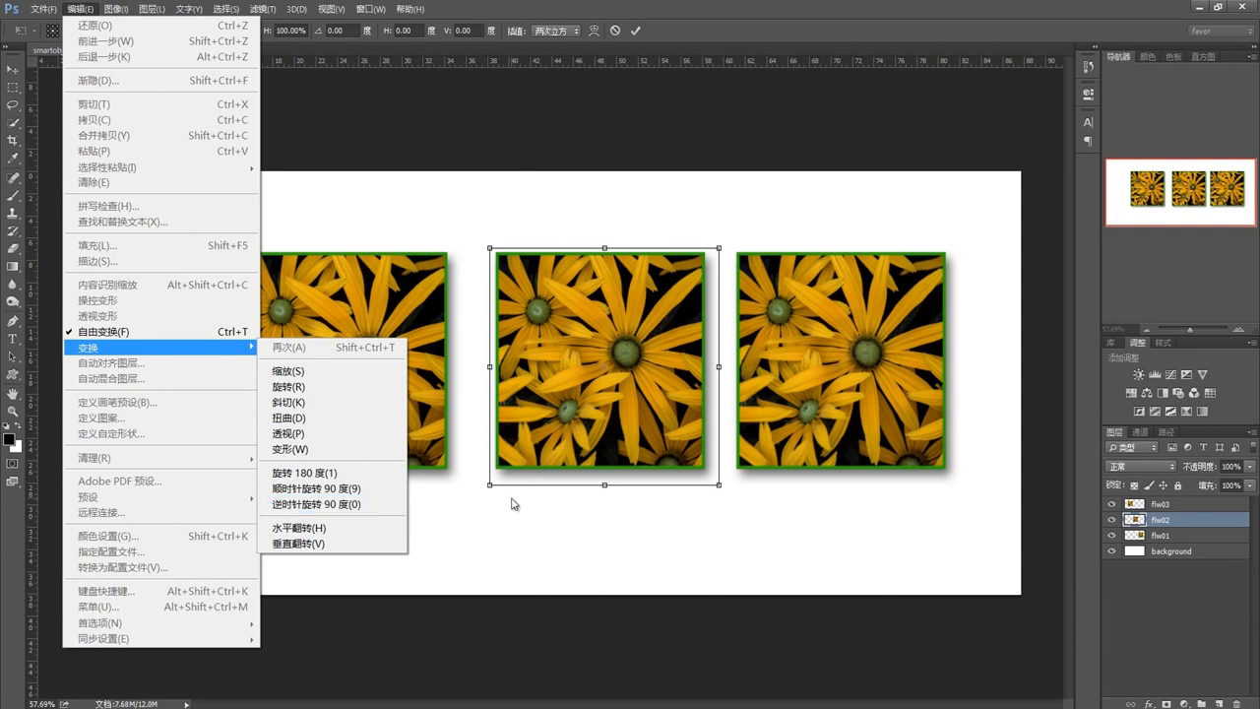
pyautogui.click(657, 541)
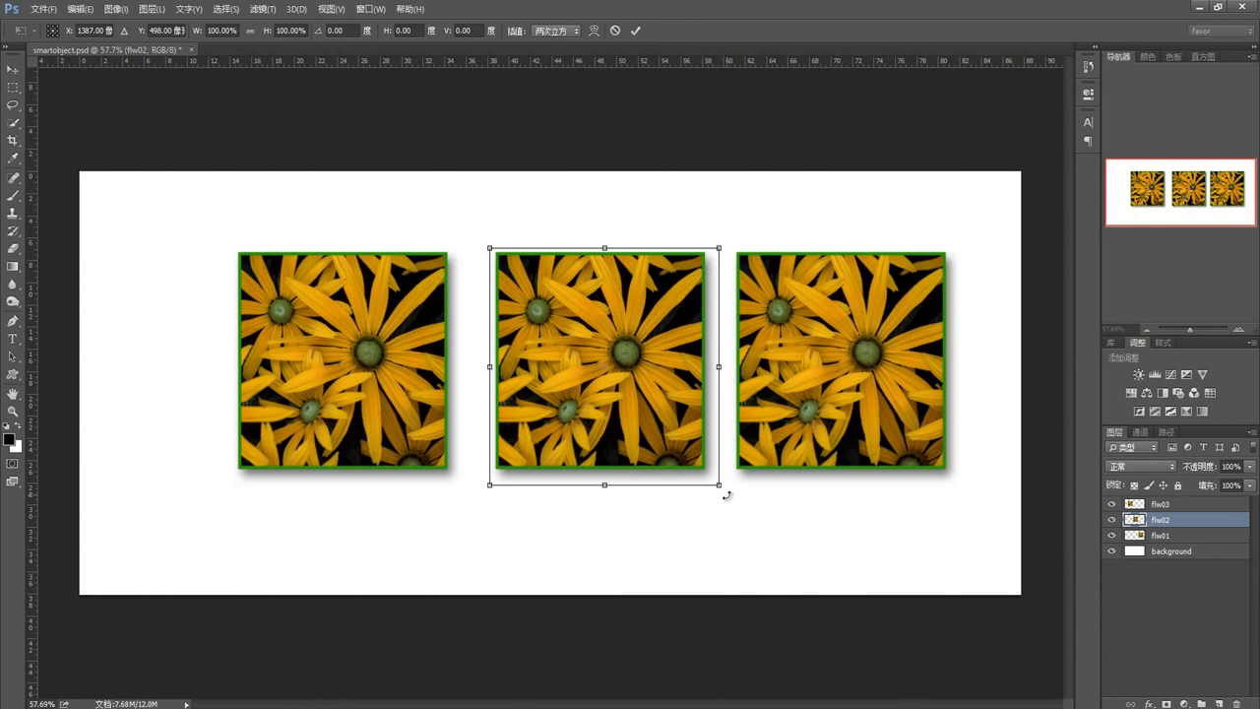
pyautogui.moveTo(732, 494)
pyautogui.mouseDown()
pyautogui.moveTo(740, 453)
pyautogui.moveTo(733, 496)
pyautogui.mouseUp()
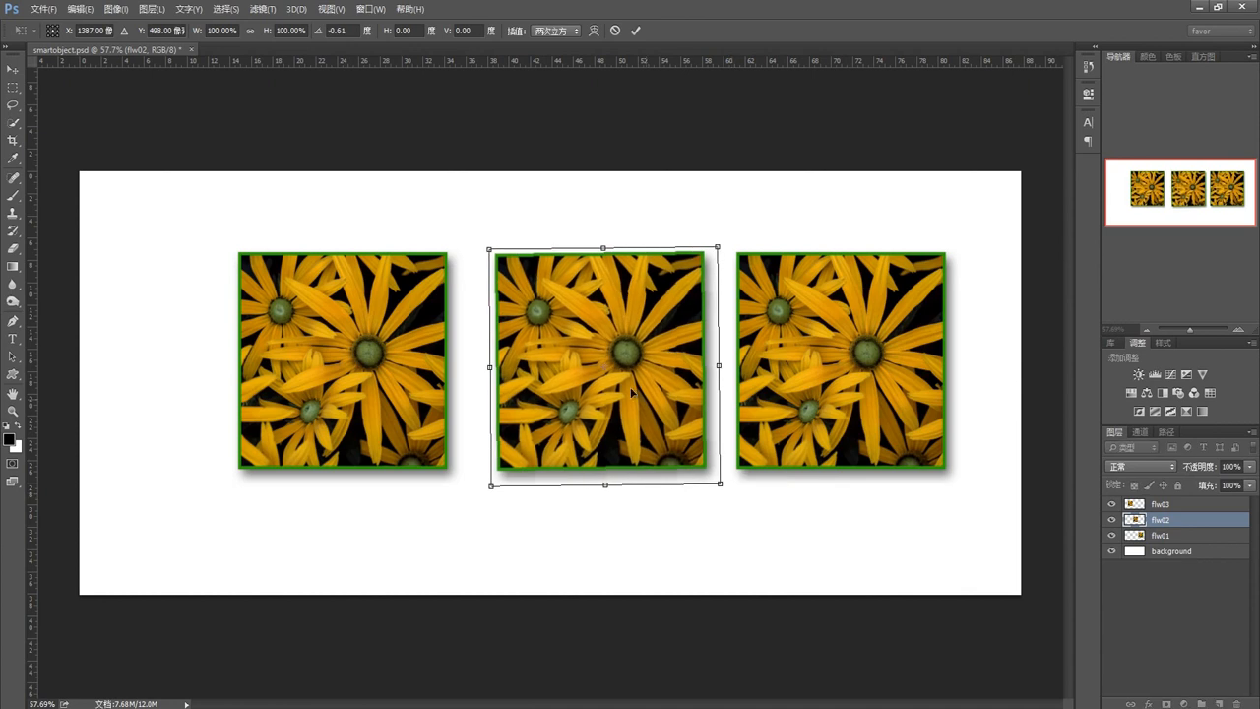
pyautogui.moveTo(603, 367); pyautogui.dragTo(529, 445)
pyautogui.moveTo(743, 509)
pyautogui.mouseDown()
pyautogui.moveTo(669, 310)
pyautogui.moveTo(729, 392)
pyautogui.moveTo(742, 498)
pyautogui.mouseUp()
pyautogui.click(615, 30)
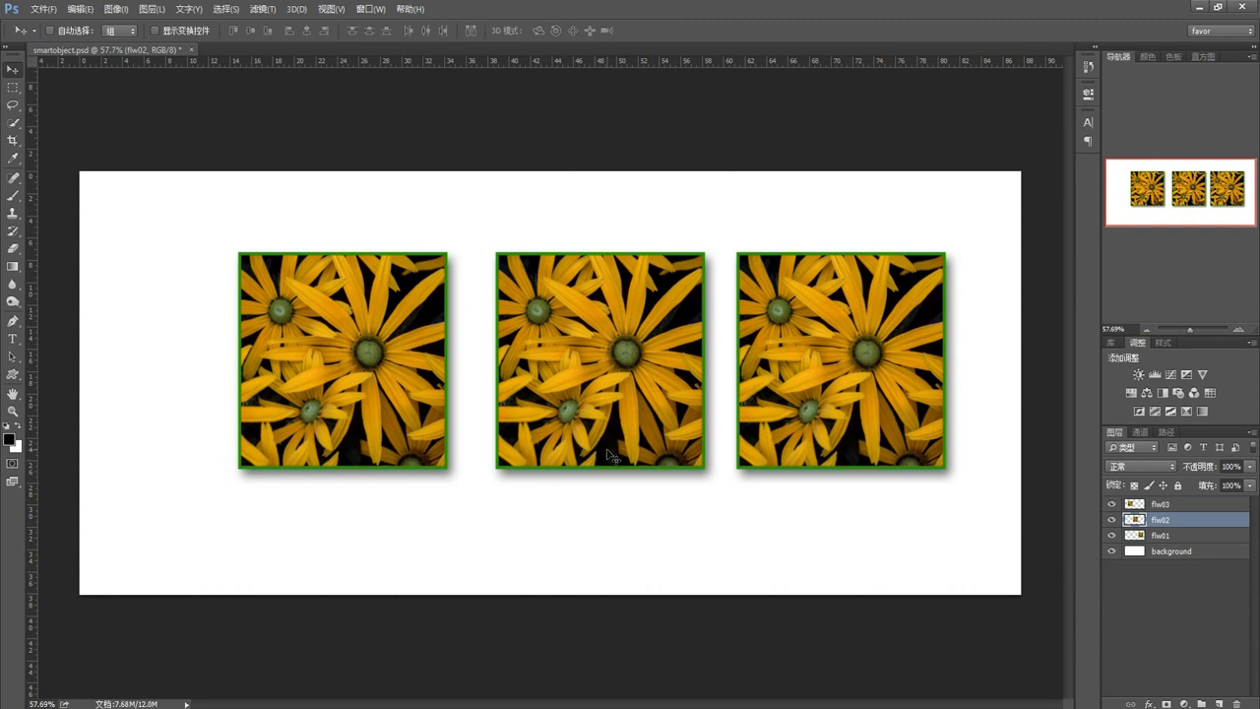
# Scale the flw02 photo down proportionally to about 18.48% with Free Transform, keeping its upper-left corner fixed
pyautogui.hotkey('ctrl', 't')
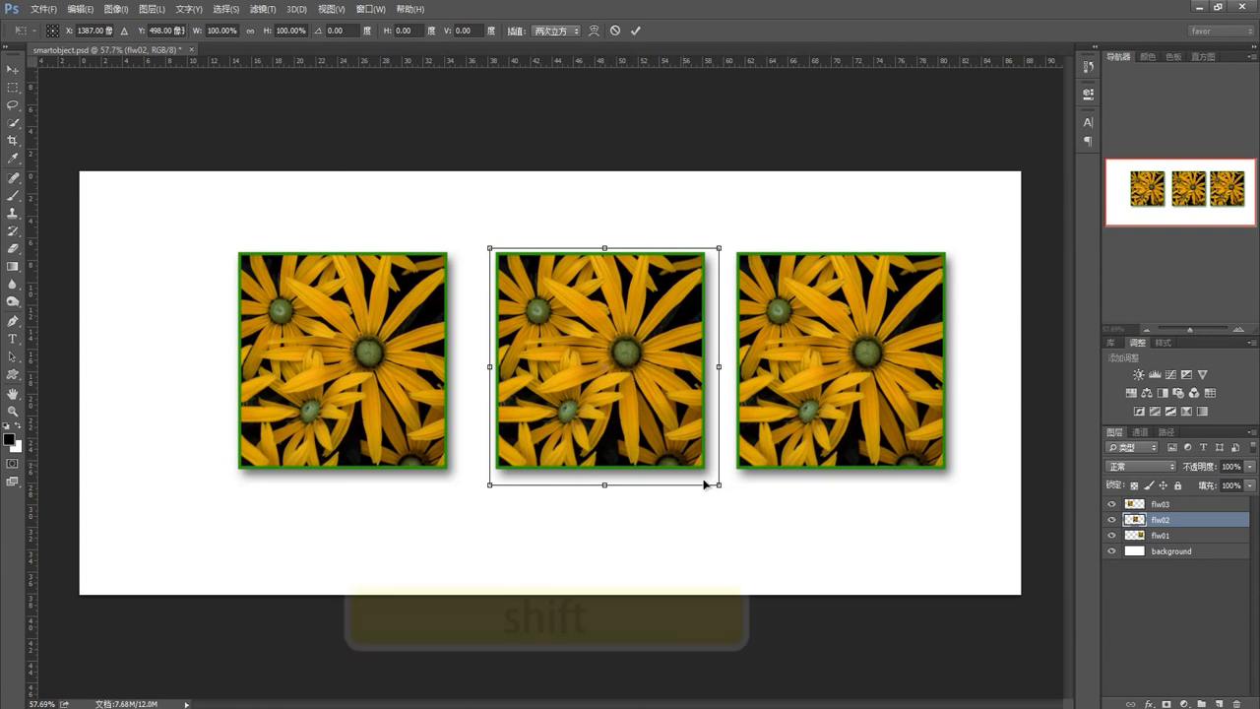
pyautogui.moveTo(709, 476); pyautogui.dragTo(534, 293)
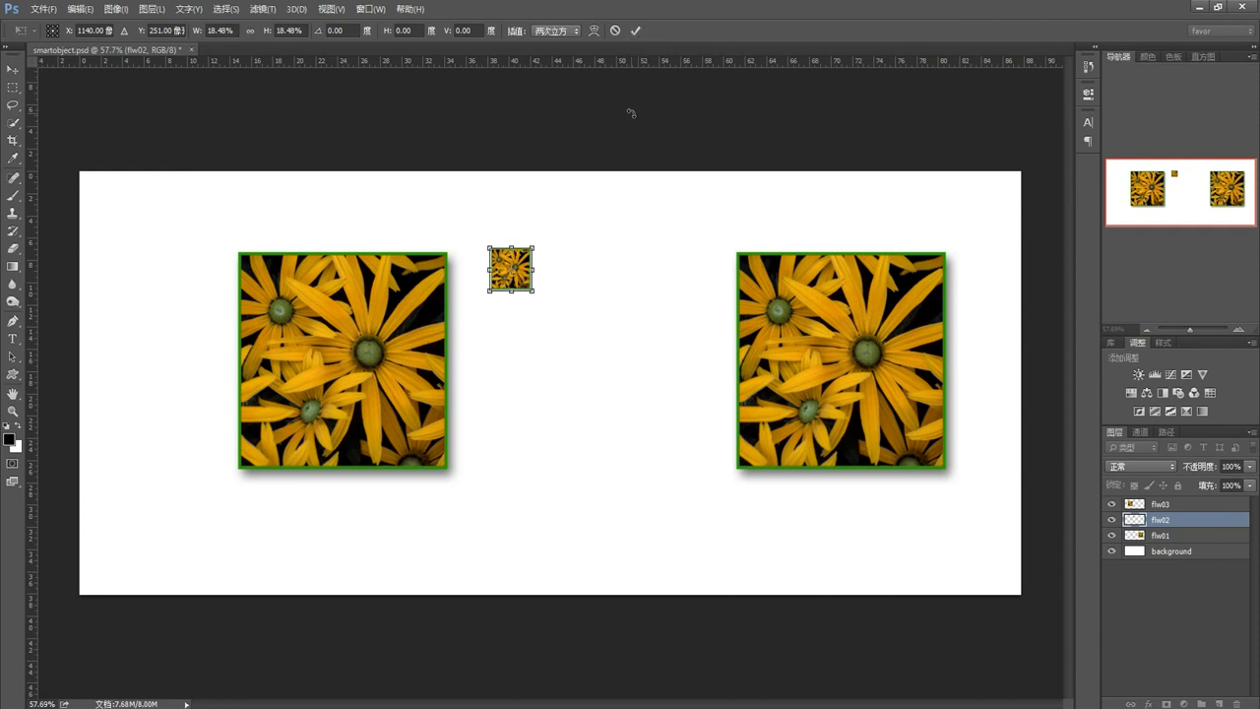
pyautogui.press('Return')
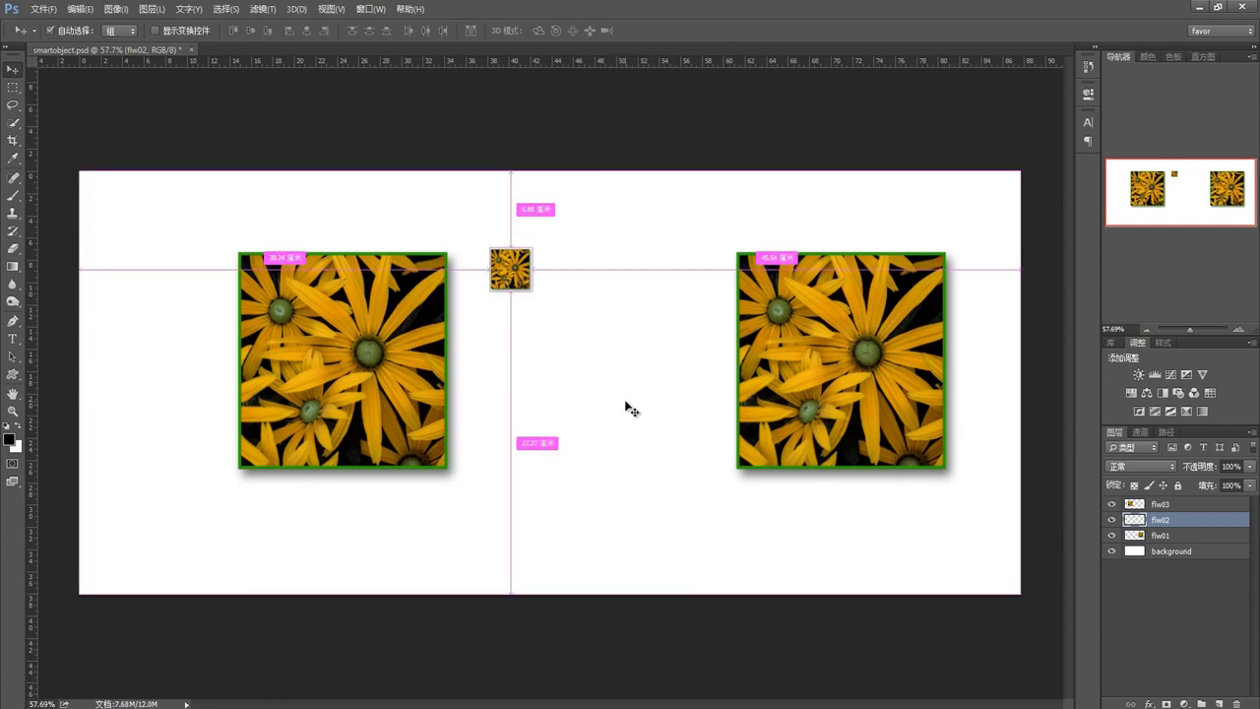
# Enlarge the shrunken flw02 photo proportionally to about 541.07% with Free Transform, from its upper-left corner
pyautogui.hotkey('ctrl', 't')
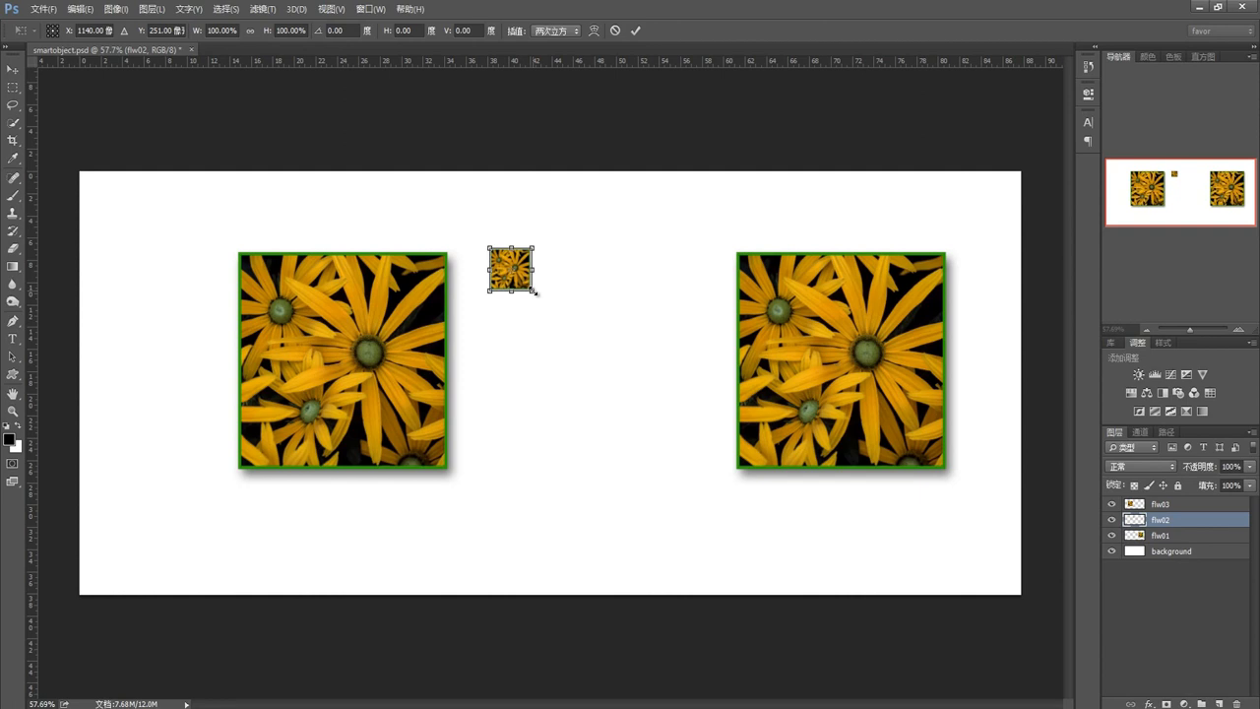
pyautogui.moveTo(533, 292); pyautogui.dragTo(713, 492)
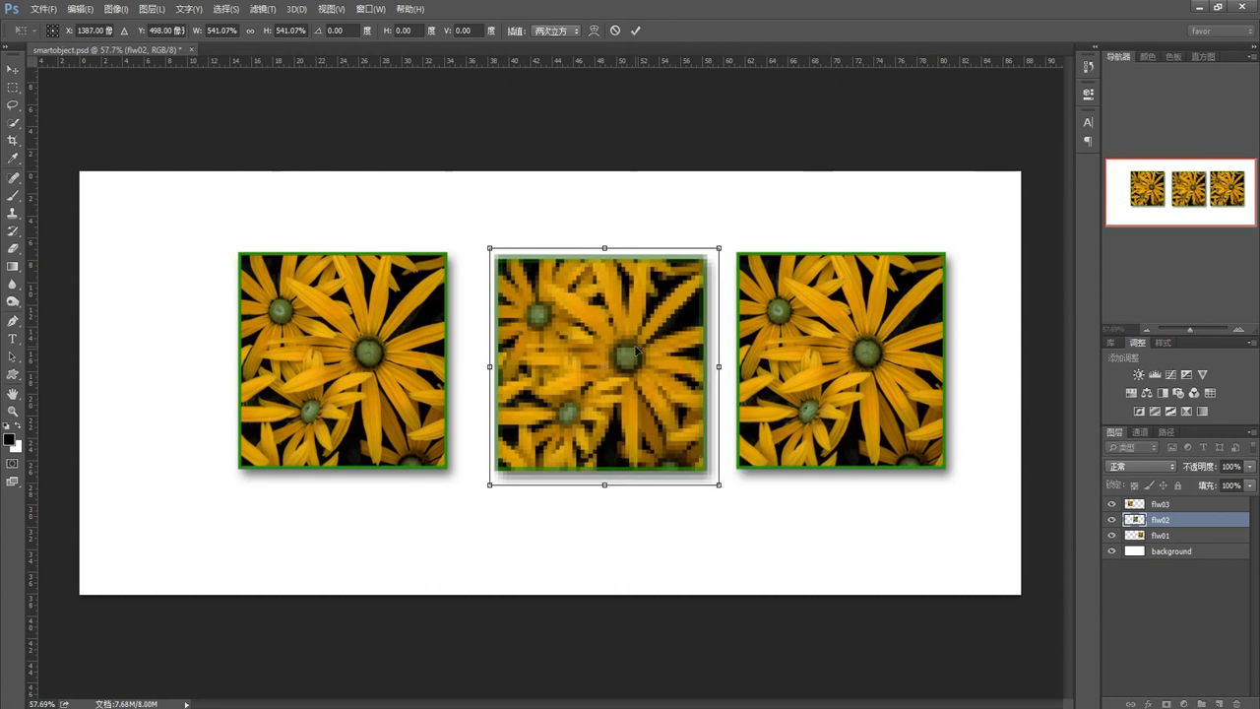
pyautogui.press('Return')
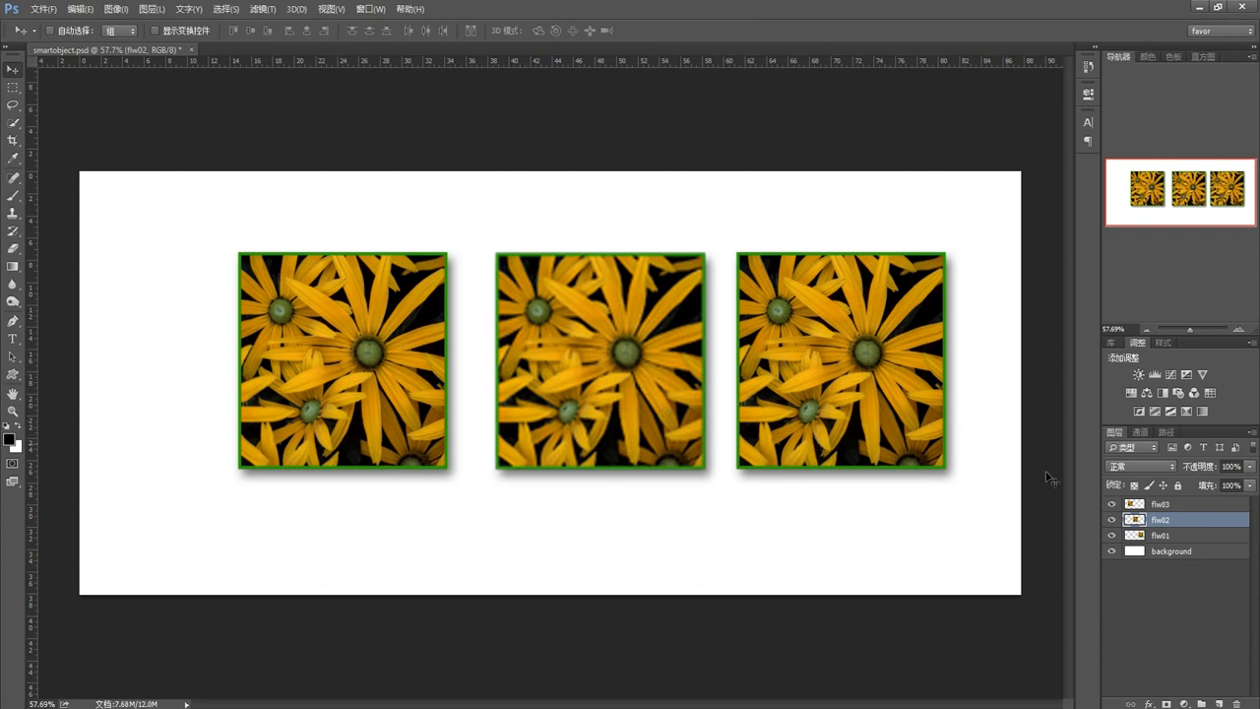
# Convert the flw03 layer into a smart object
pyautogui.click(1158, 506)
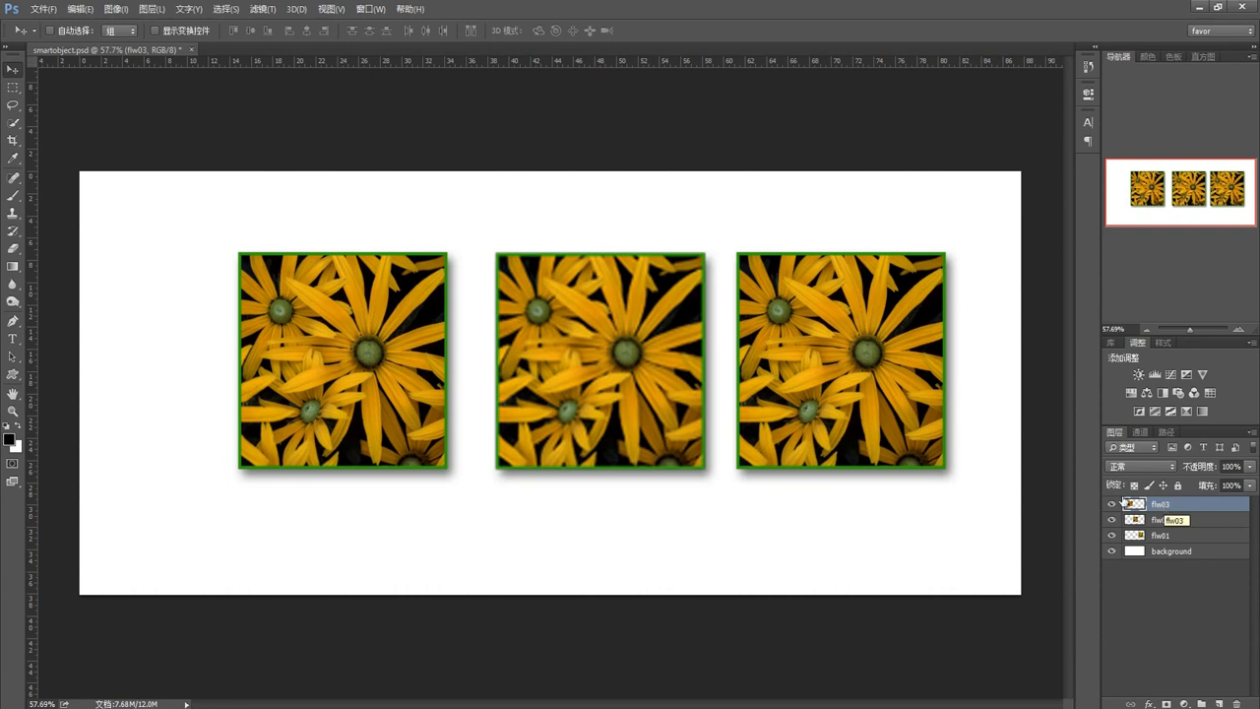
pyautogui.click(148, 10)
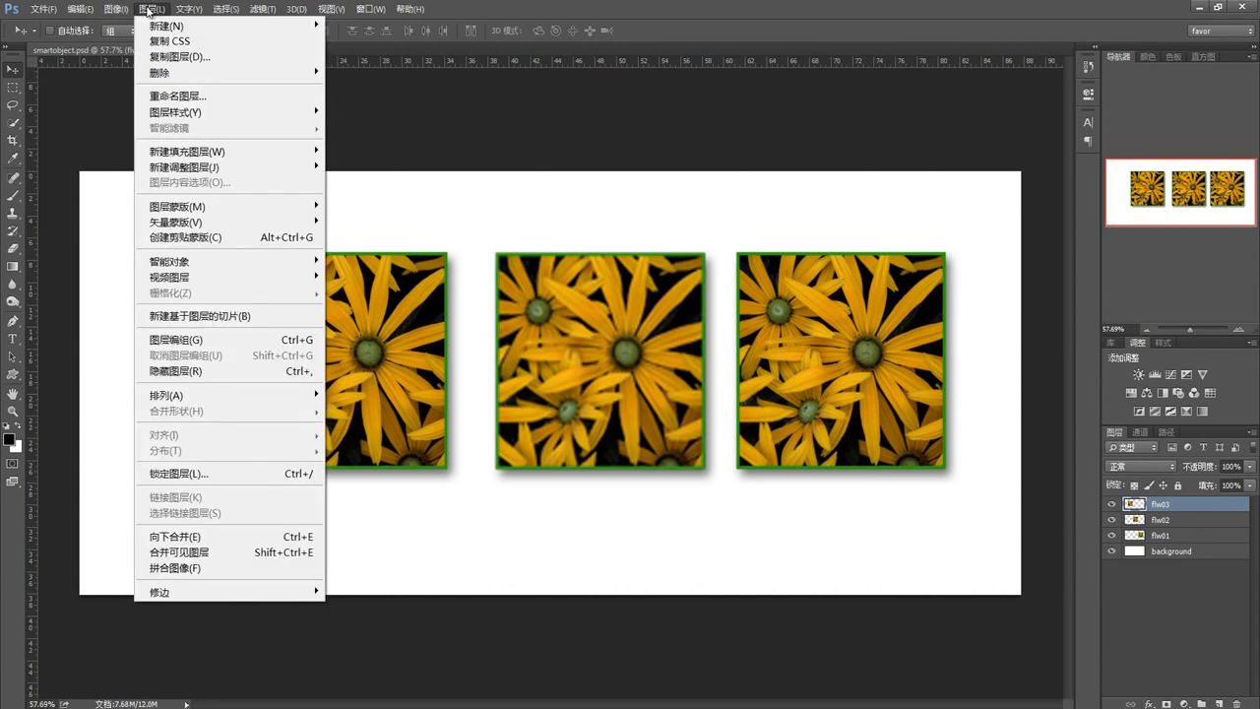
pyautogui.moveTo(189, 262)
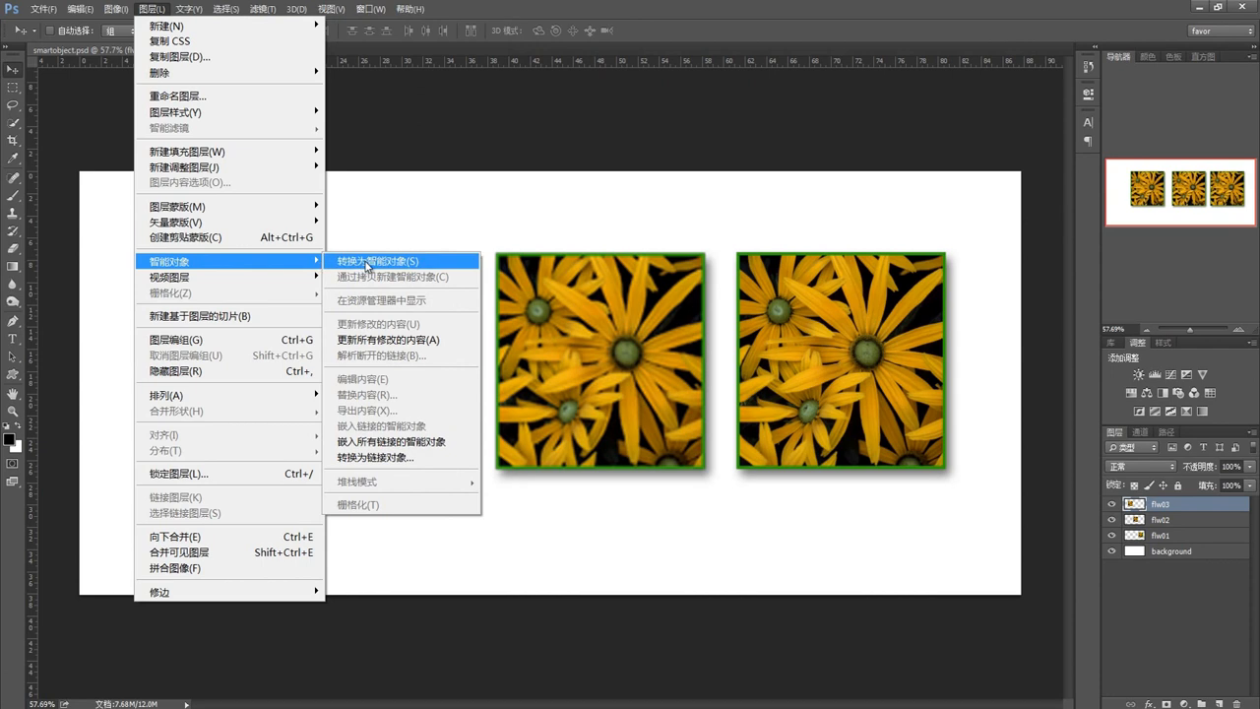
pyautogui.click(523, 231)
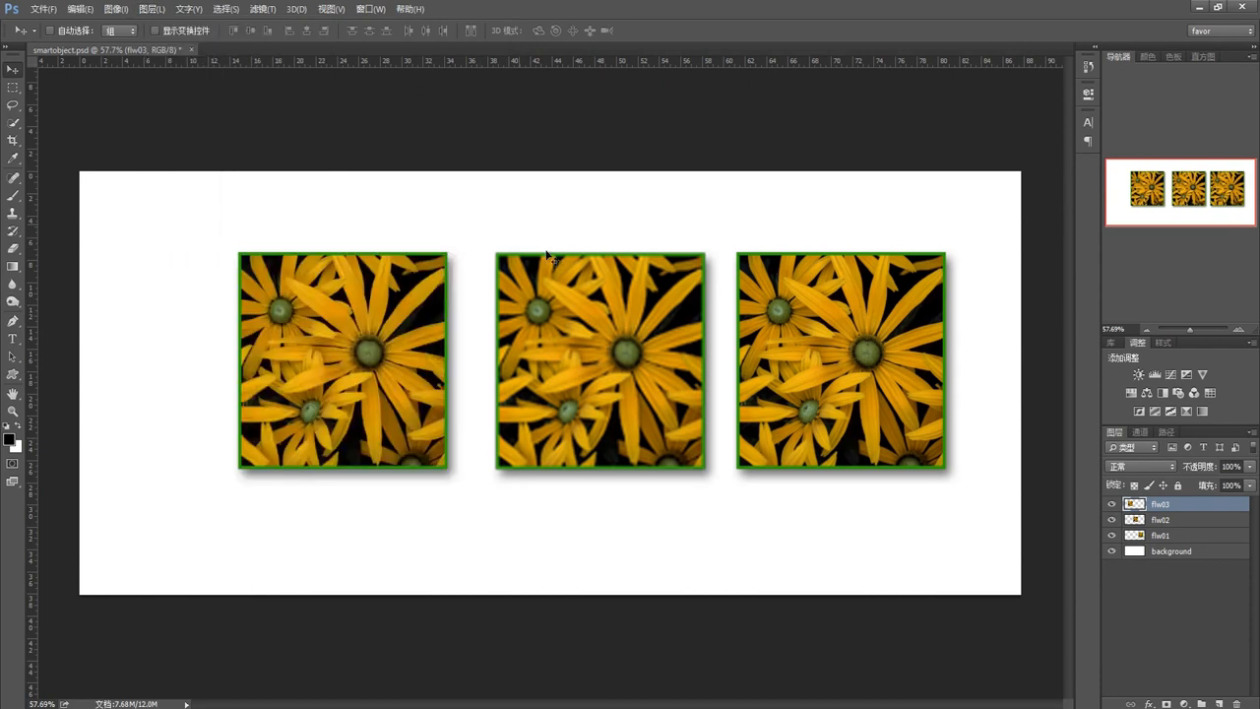
pyautogui.rightClick(1171, 502)
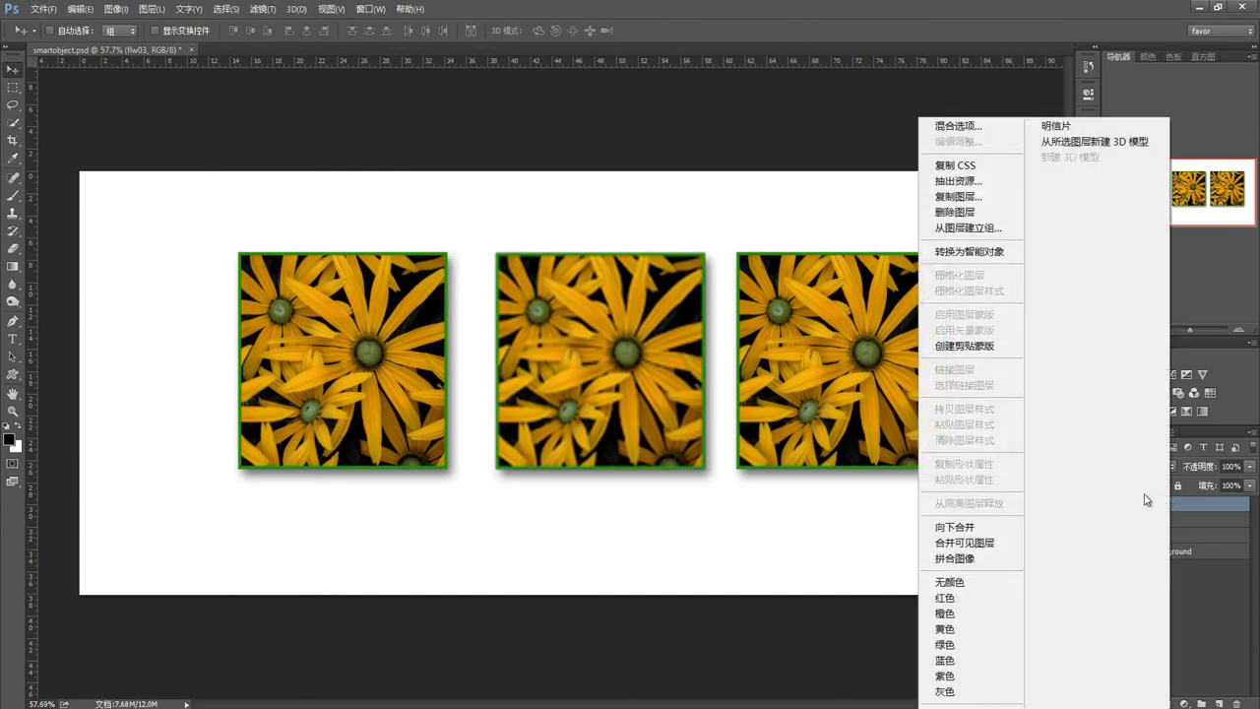
pyautogui.click(979, 255)
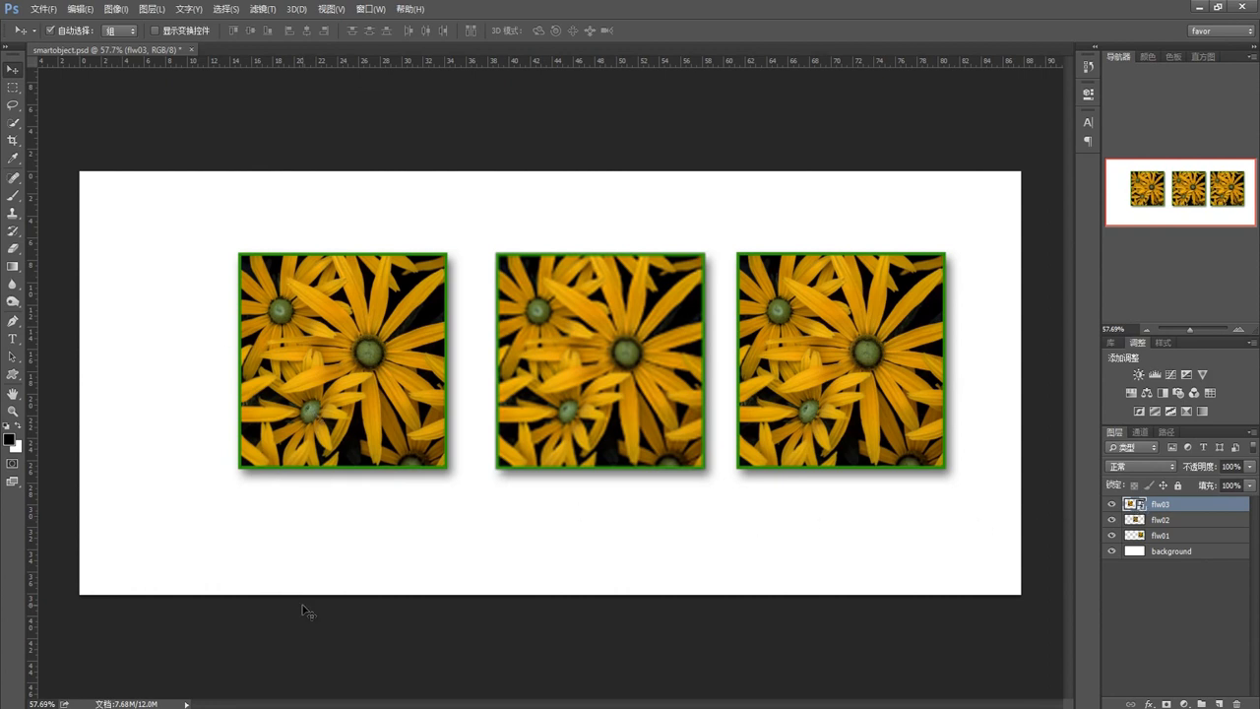
# Scale the flw03 smart object down proportionally to about 12.38% with Free Transform, keeping its upper-left corner fixed
pyautogui.hotkey('ctrl', 't')
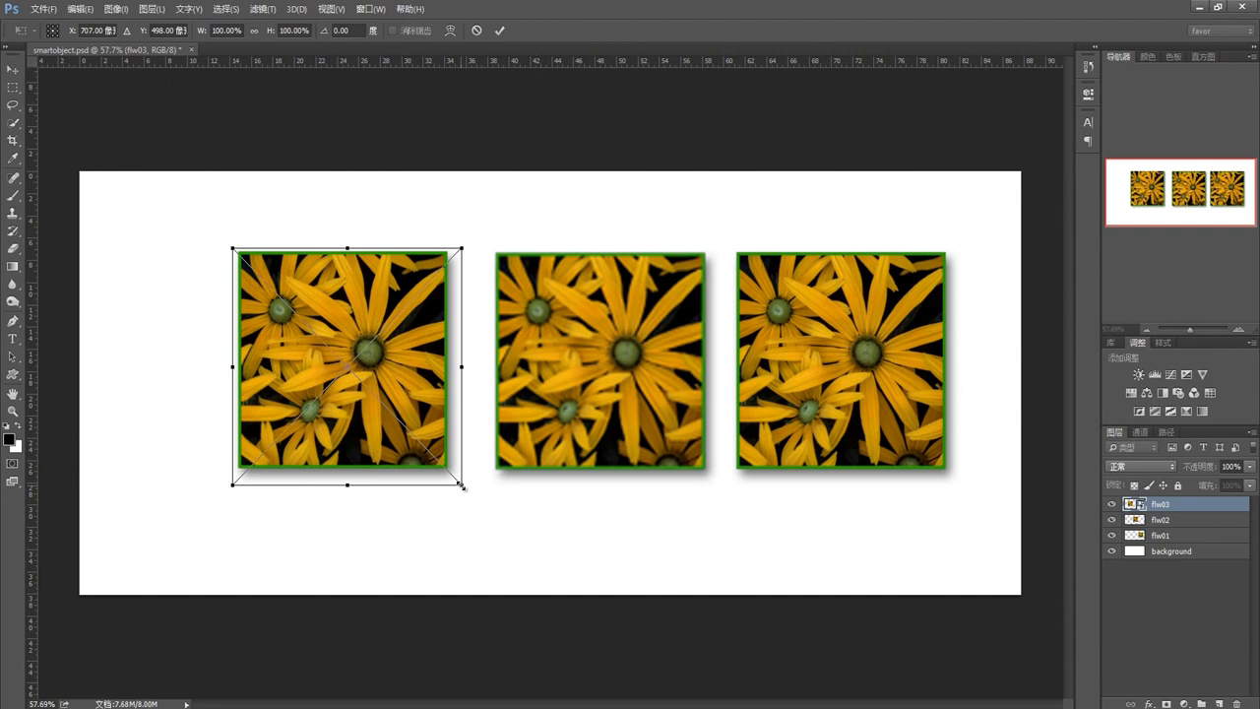
pyautogui.moveTo(462, 485); pyautogui.dragTo(264, 272)
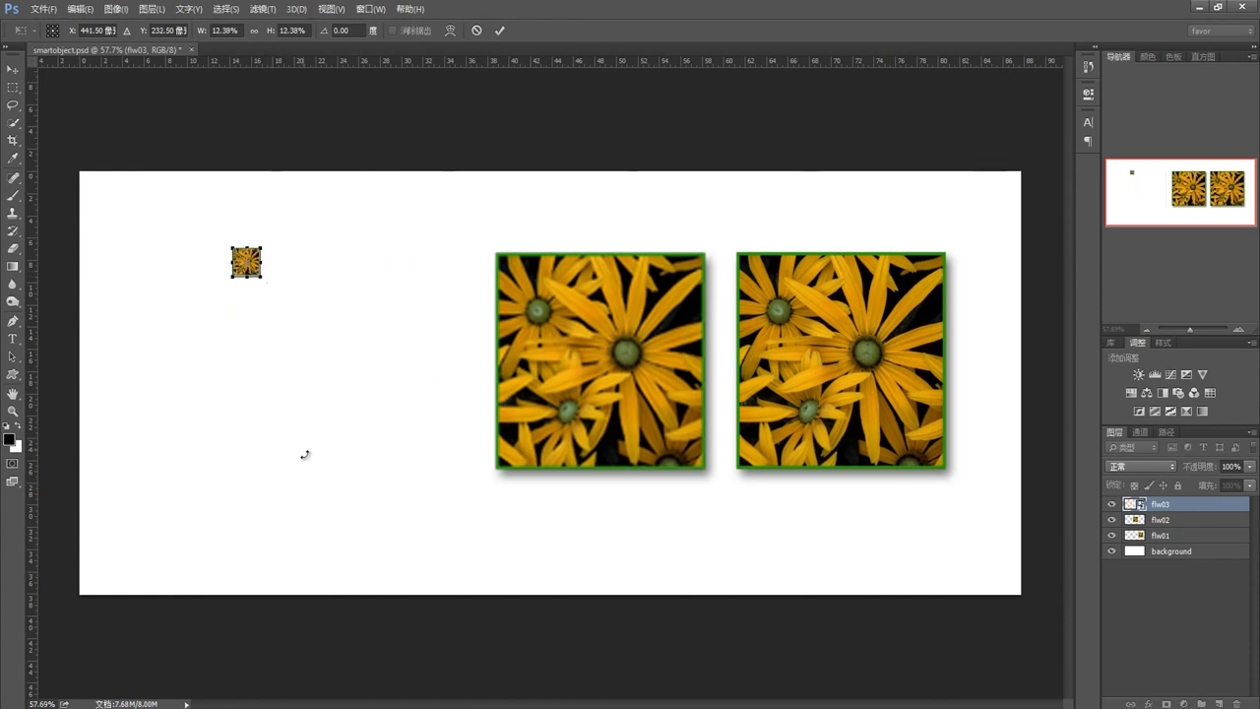
pyautogui.click(500, 31)
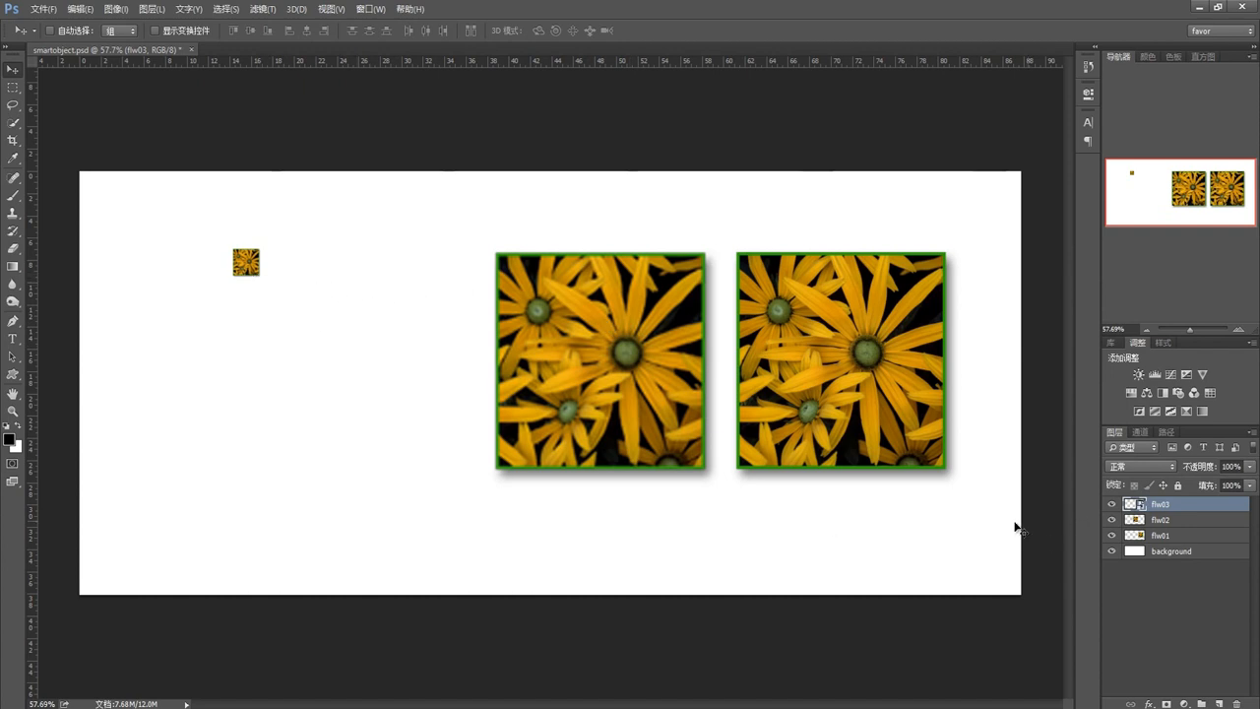
# Scale the flw03 smart object back up proportionally to about 102.31% with Free Transform, from its upper-left corner
pyautogui.hotkey('ctrl', 't')
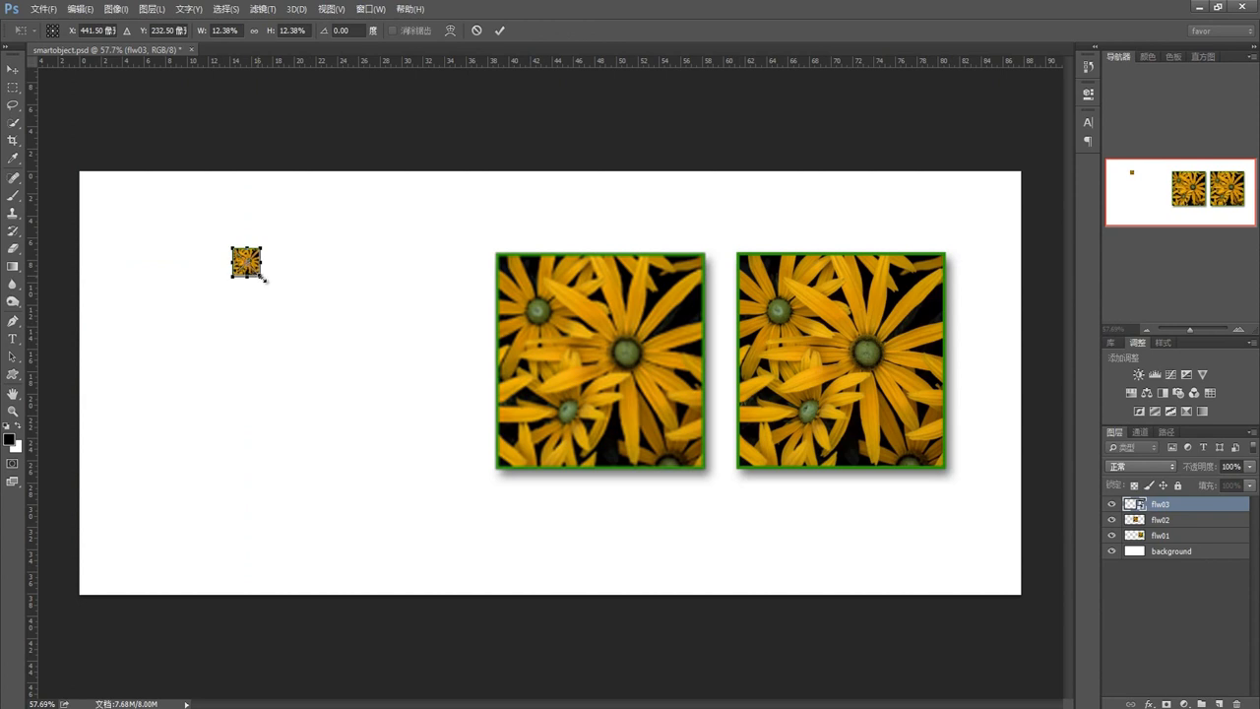
pyautogui.moveTo(262, 278); pyautogui.dragTo(475, 478)
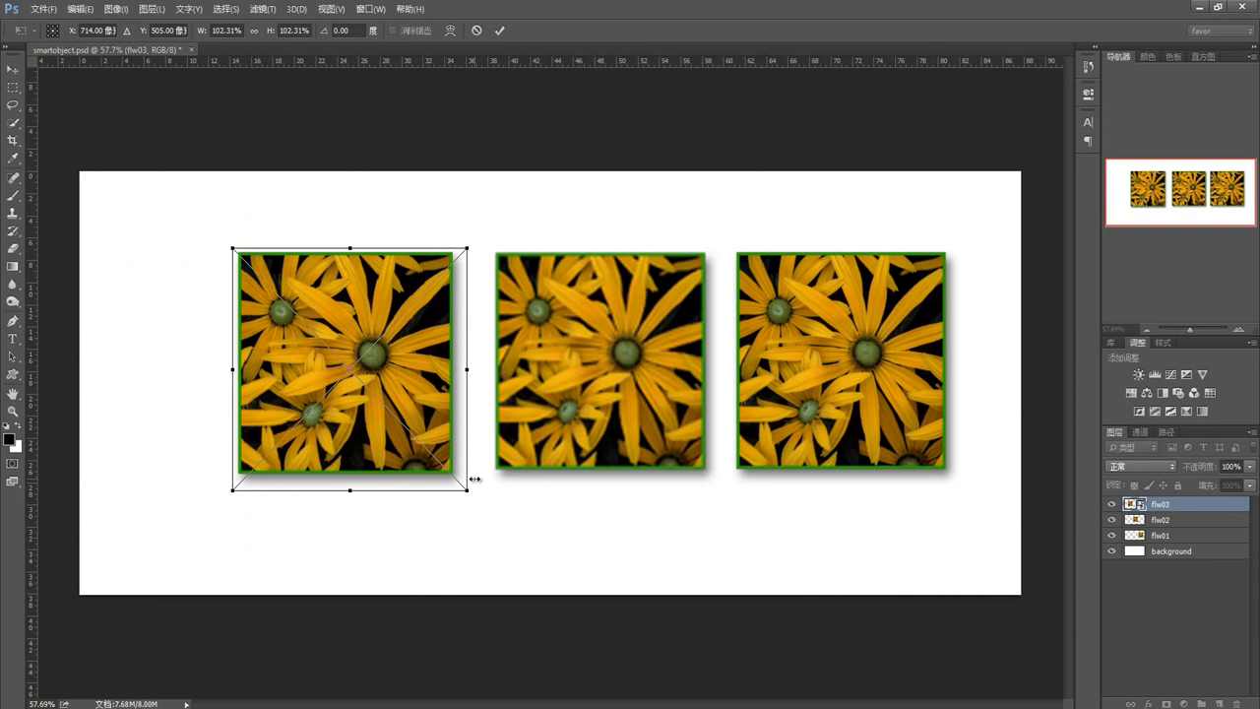
pyautogui.press('Return')
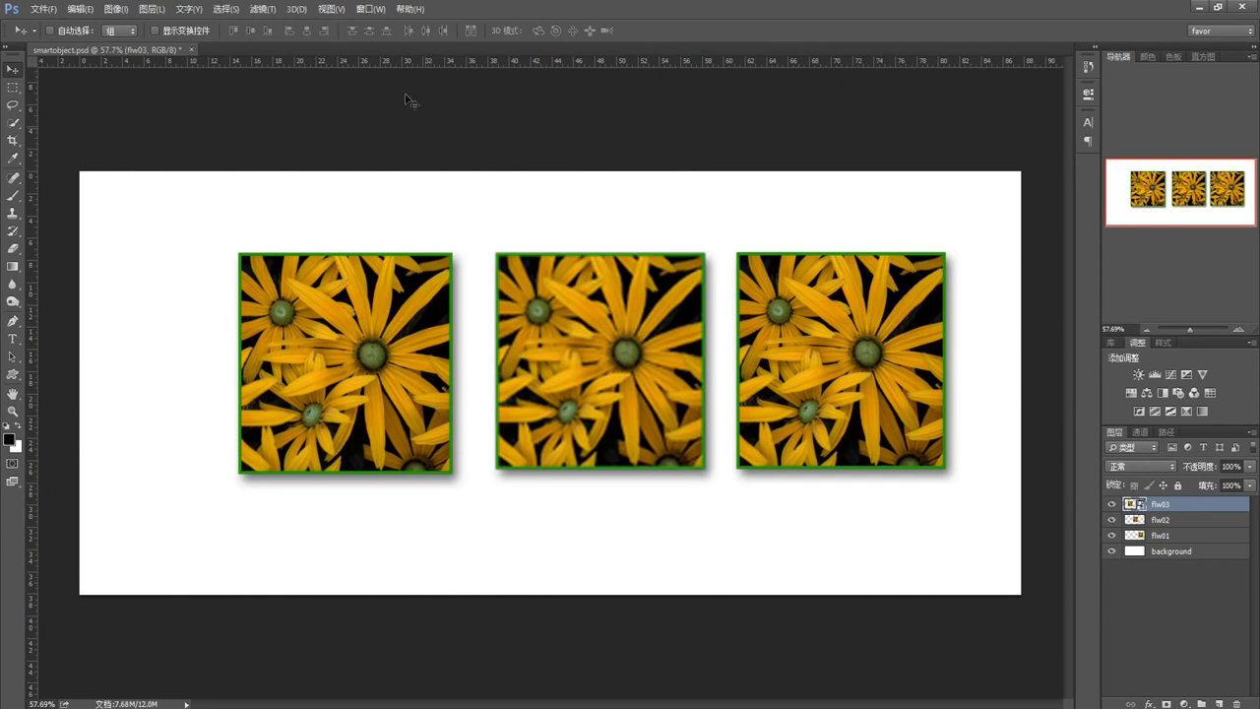
pyautogui.click(261, 8)
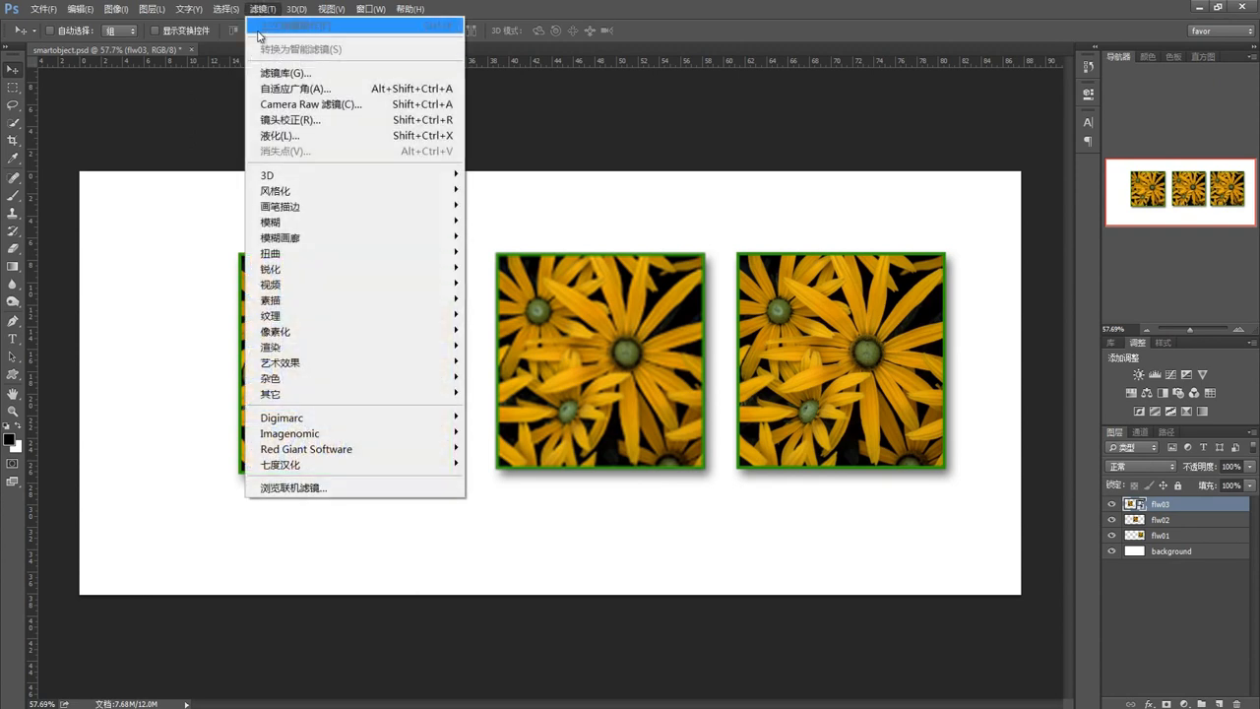
pyautogui.click(268, 13)
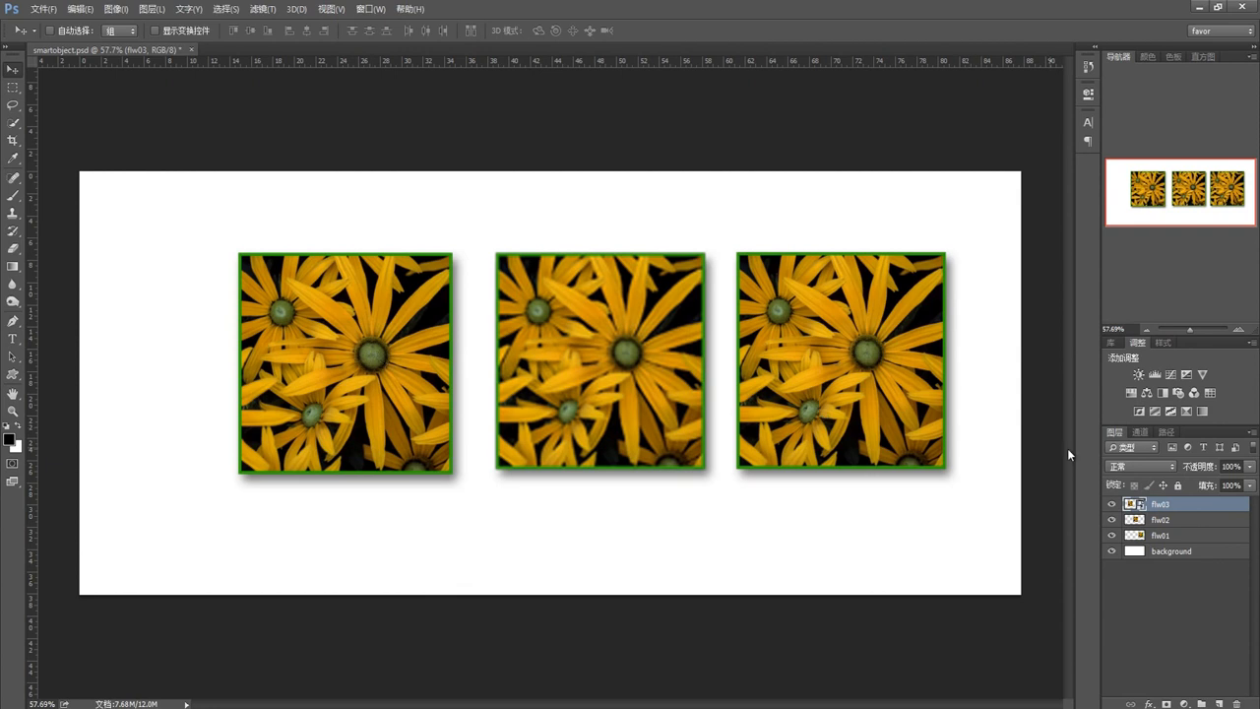
# Open the contents of the flw03 smart object as flw031.psb and compare them with the smartobject.psd document
pyautogui.doubleClick(1141, 505)
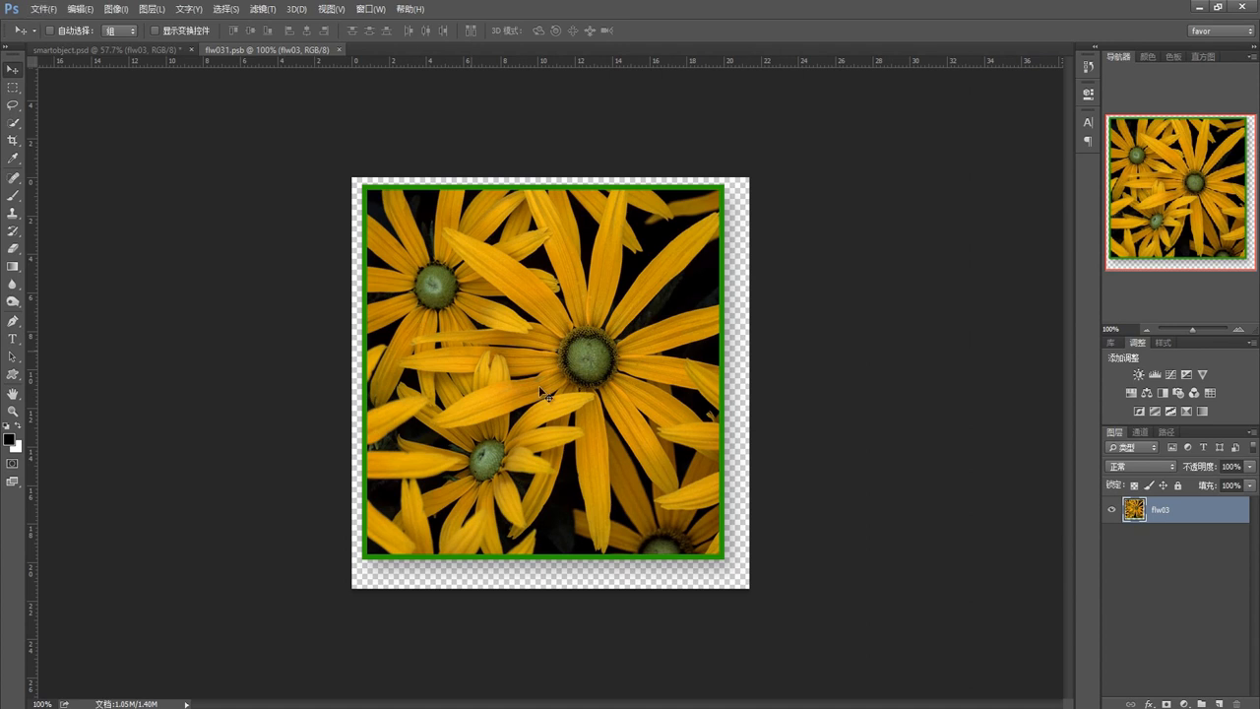
pyautogui.click(158, 51)
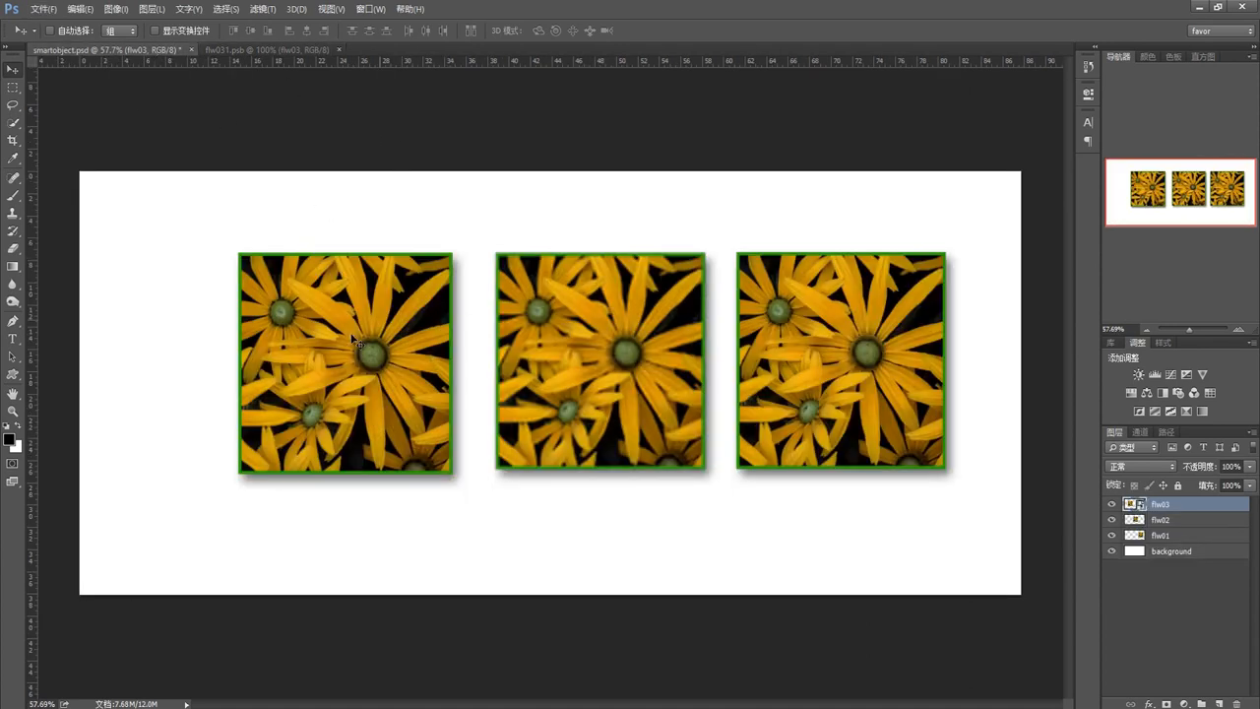
pyautogui.click(247, 49)
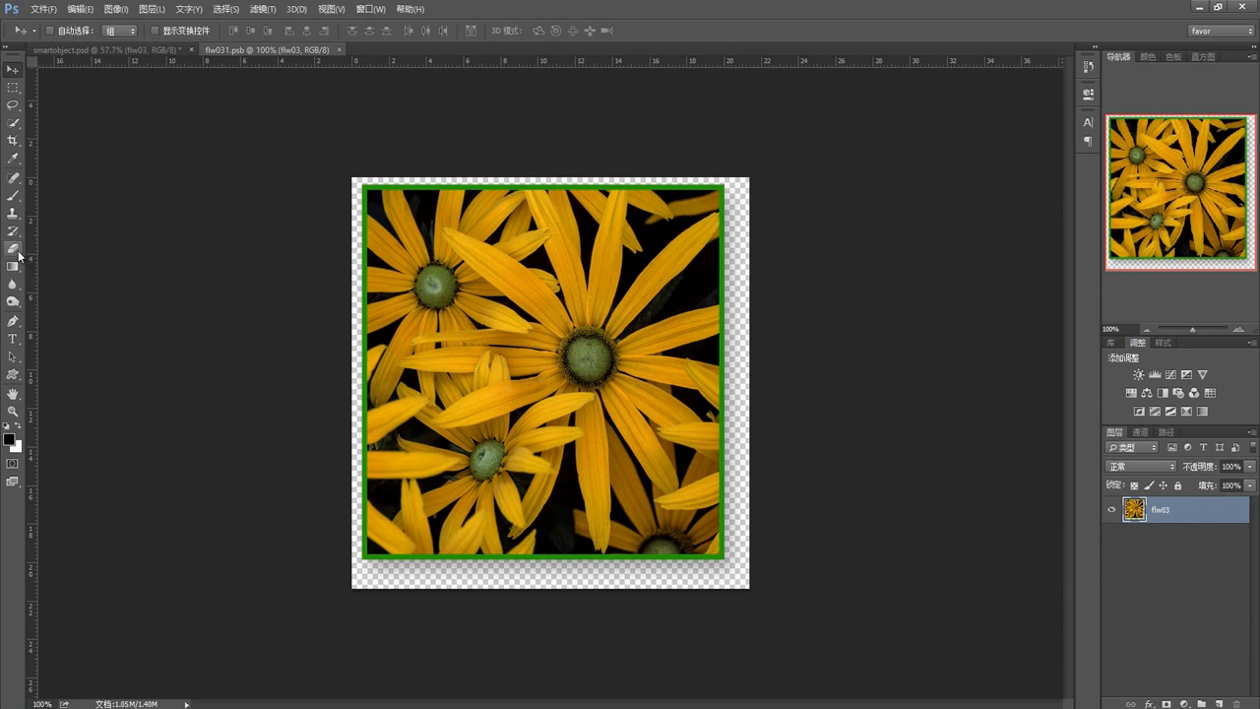
# Draw a circular selection about 4 cm wide above the central flower with the Elliptical Marquee tool in flw031.psb
pyautogui.rightClick(13, 88)
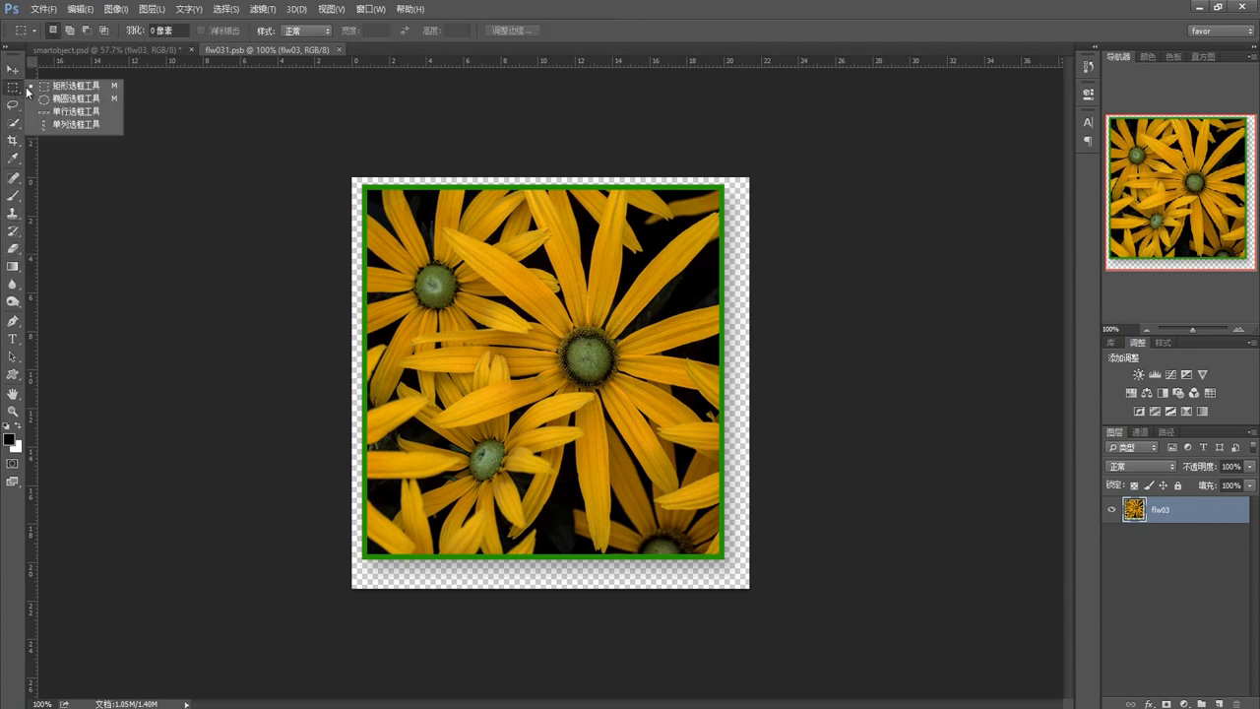
pyautogui.click(59, 100)
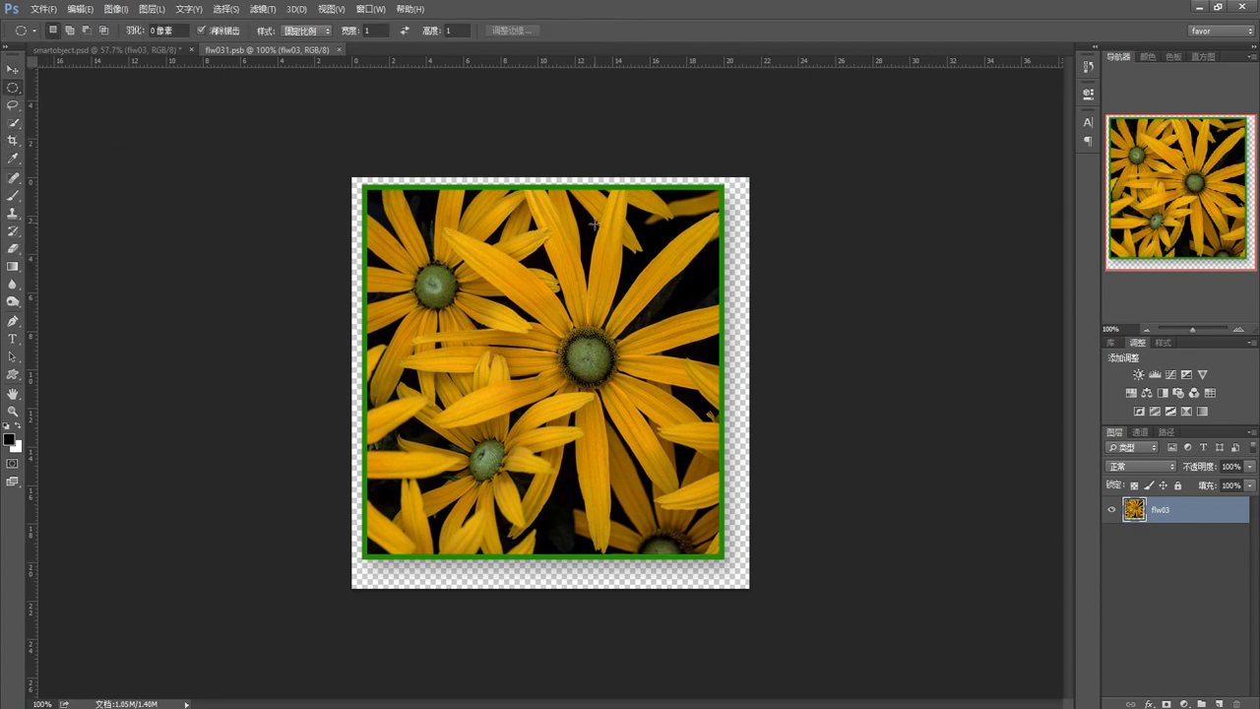
pyautogui.moveTo(593, 225); pyautogui.dragTo(662, 313)
# Set the foreground color to a bright, saturated red
pyautogui.click(11, 440)
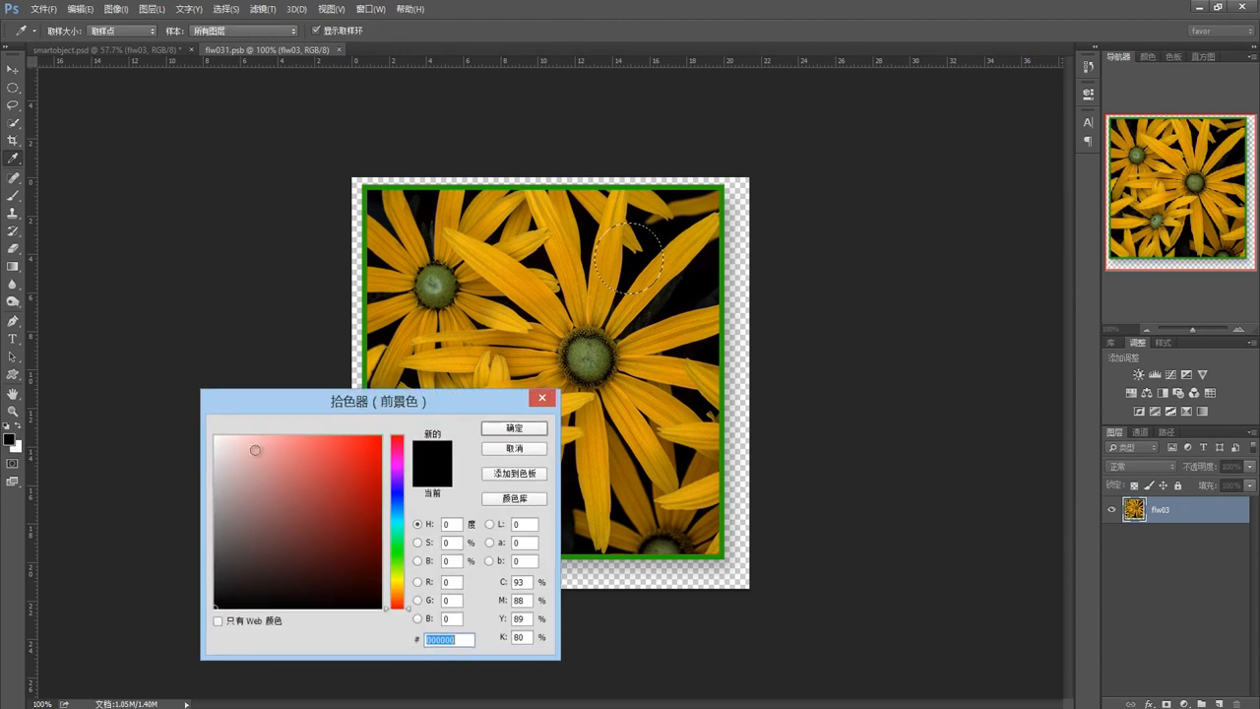
pyautogui.click(379, 458)
pyautogui.click(512, 428)
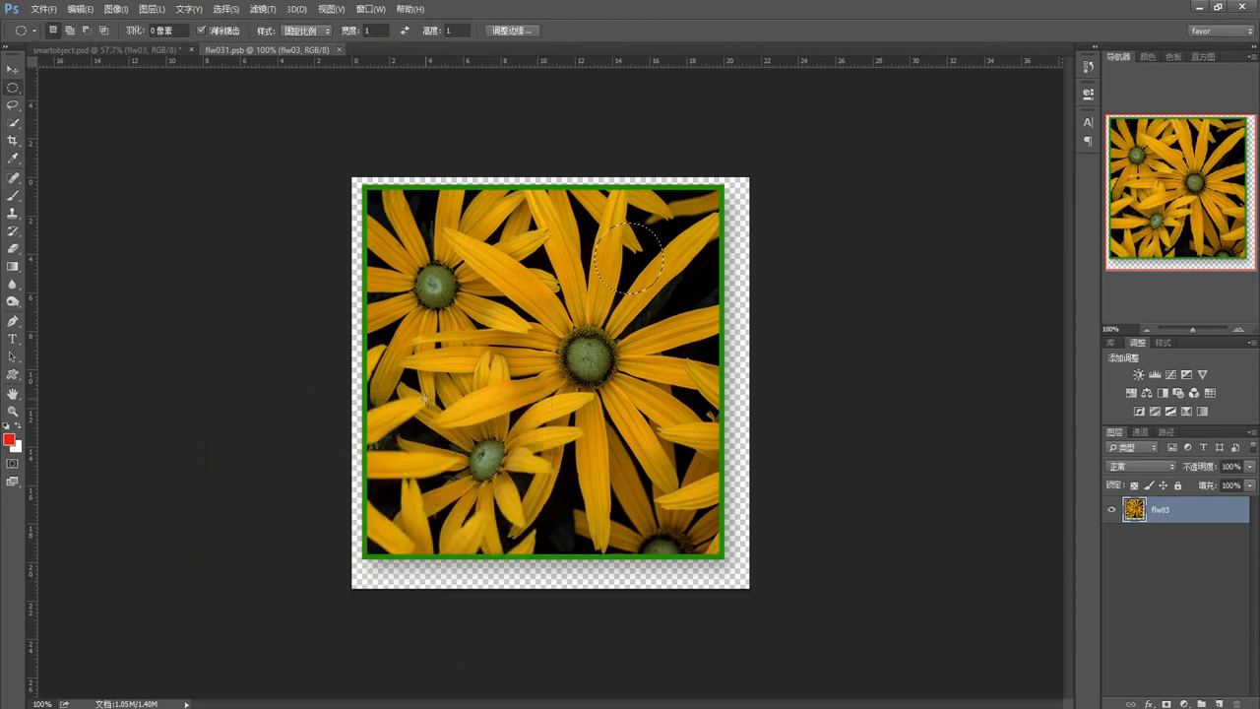
# Add a new layer above flw03 in flw031.psb and feather the circular selection
pyautogui.click(1219, 704)
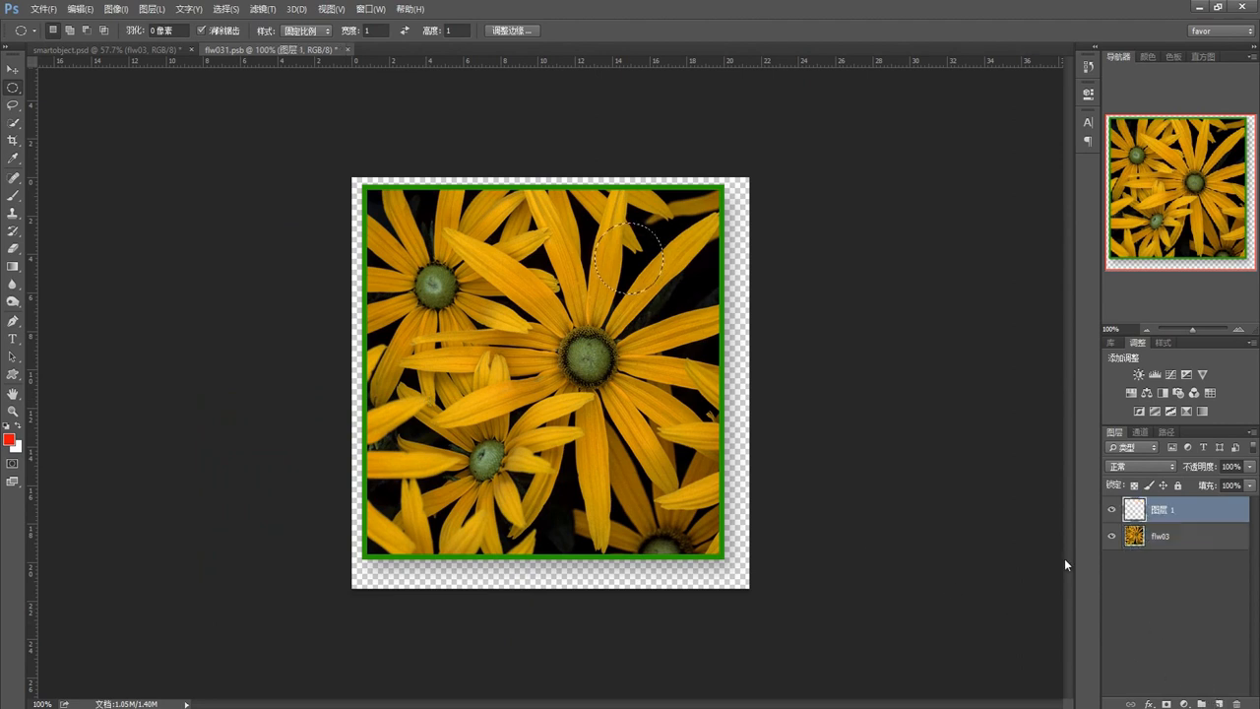
pyautogui.rightClick(638, 251)
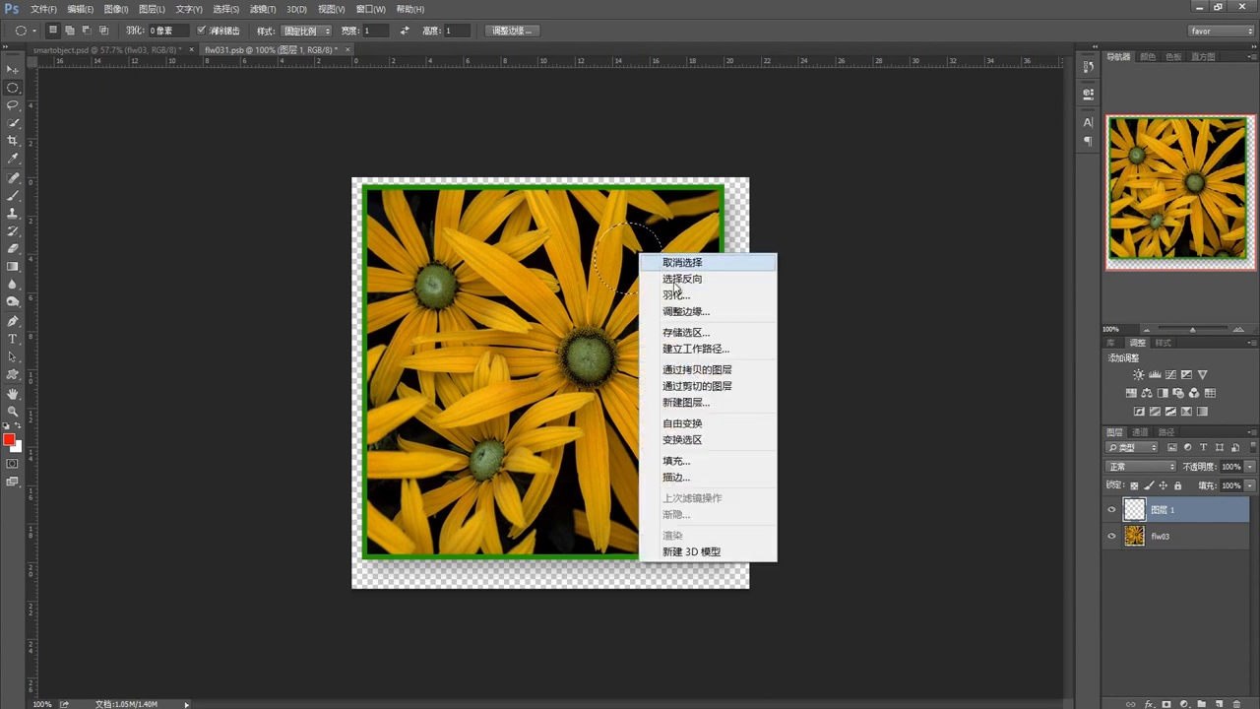
pyautogui.click(679, 294)
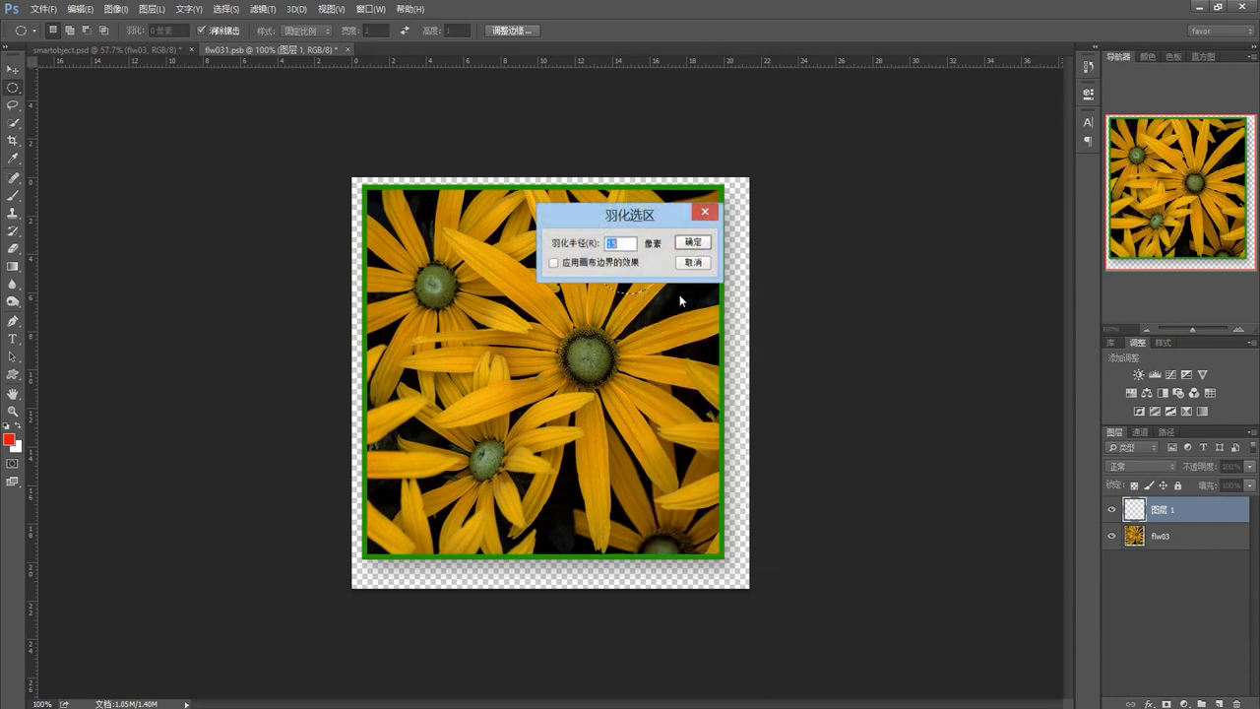
pyautogui.doubleClick(613, 244)
pyautogui.click(692, 242)
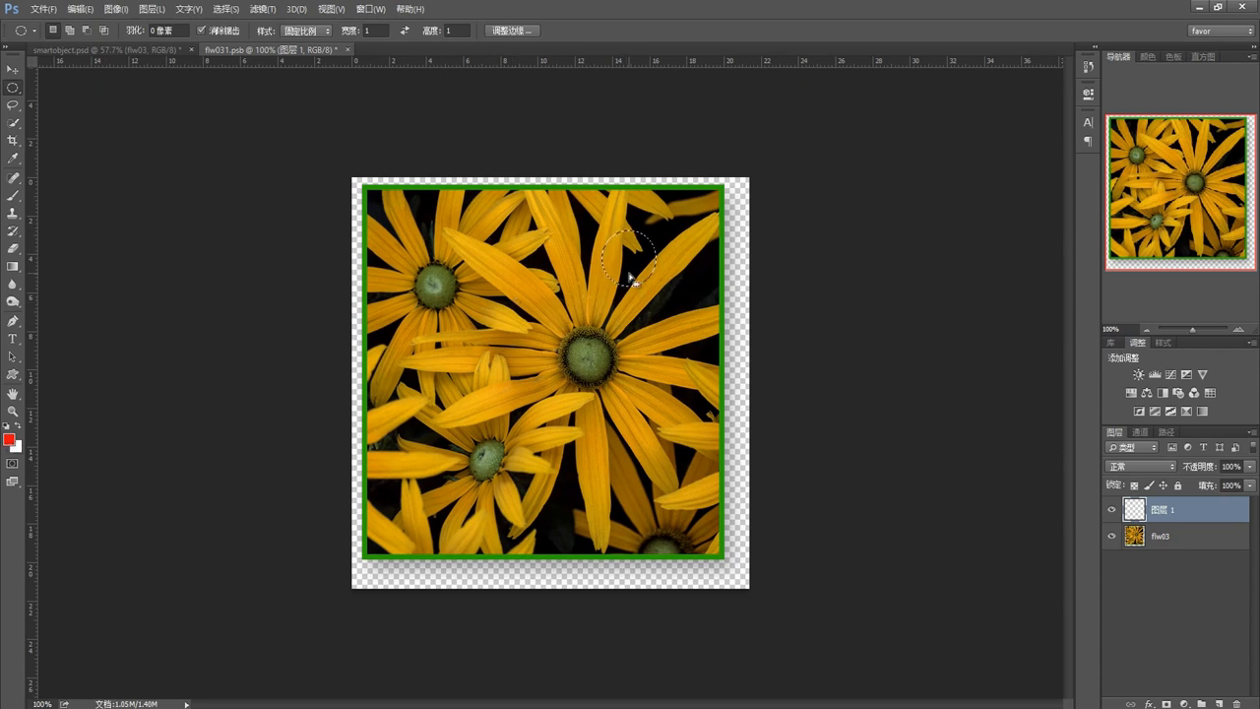
# Fill the feathered selection with the red foreground color, deselect, and move the red spot onto the central flower's center
pyautogui.hotkey('alt', 'BackSpace')
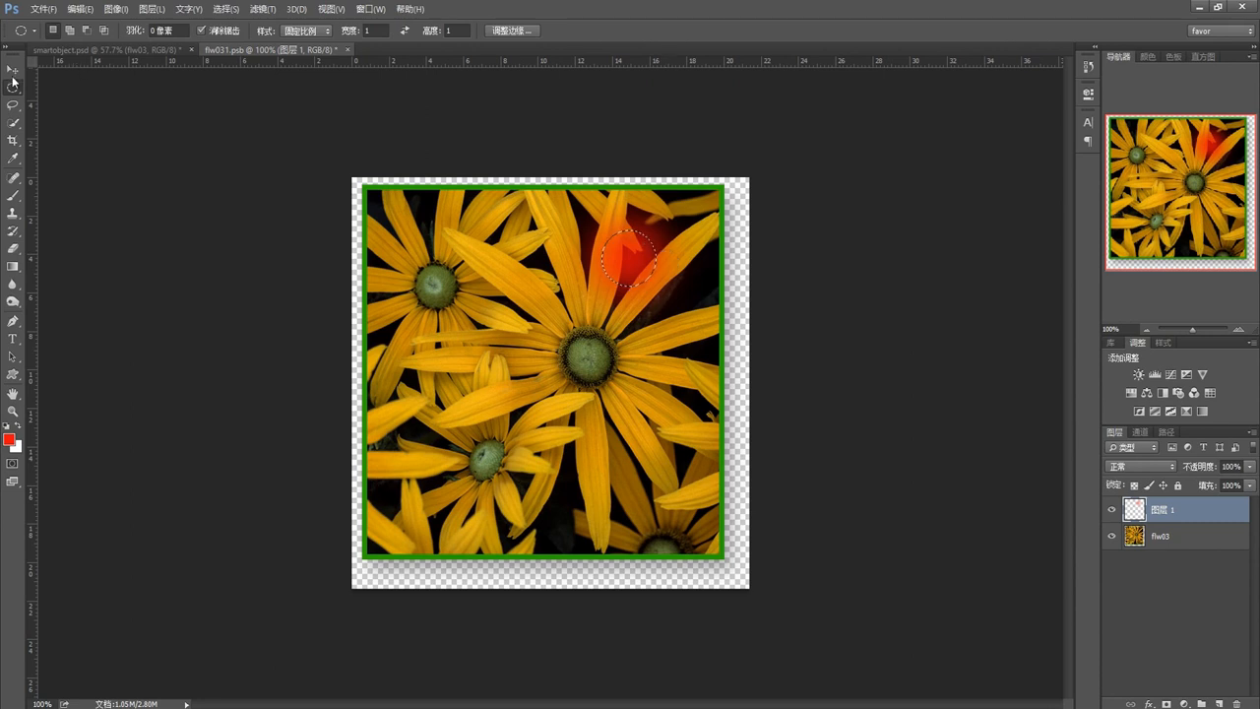
pyautogui.hotkey('ctrl', 'd')
pyautogui.click(13, 69)
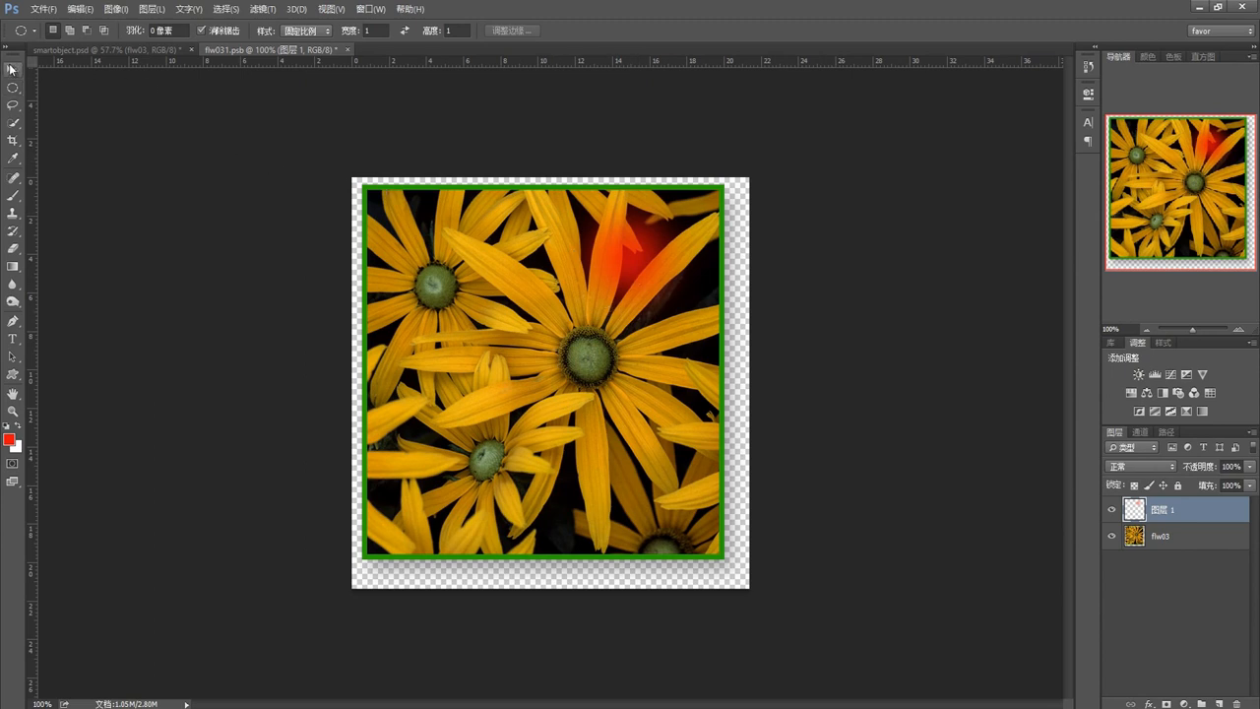
pyautogui.moveTo(639, 262); pyautogui.dragTo(598, 350)
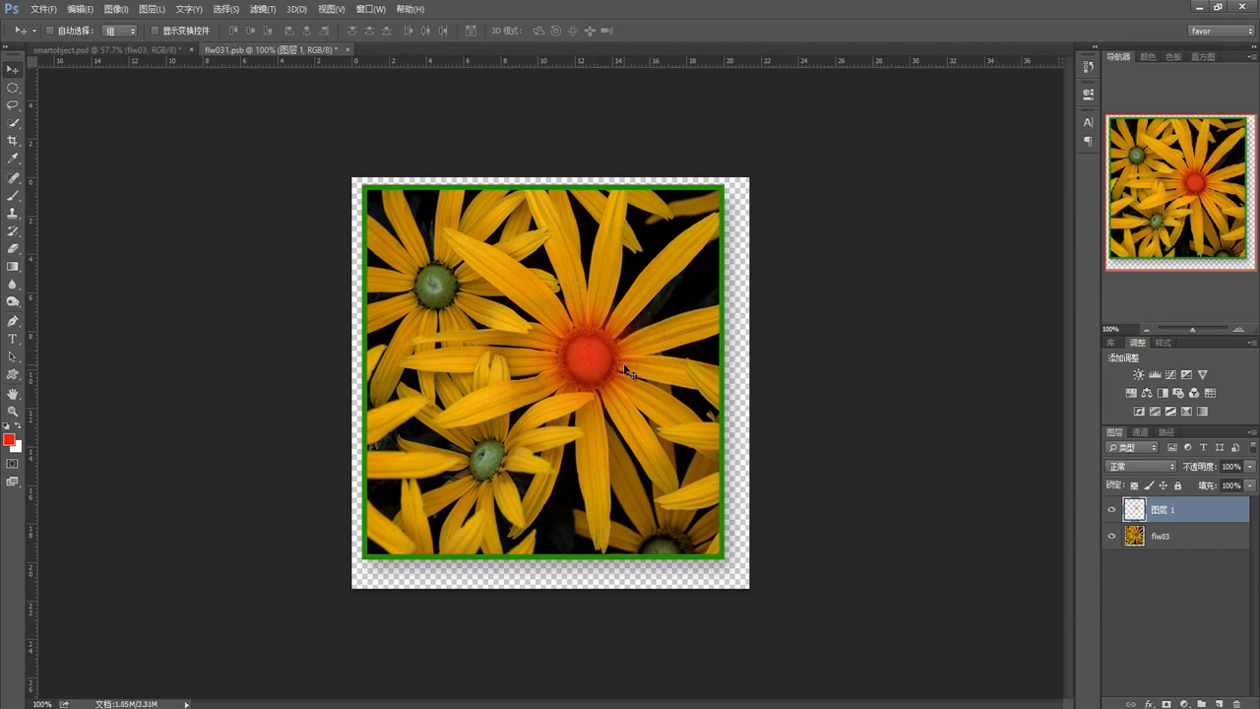
# Save flw031.psb and close it to return to smartobject.psd
pyautogui.click(38, 10)
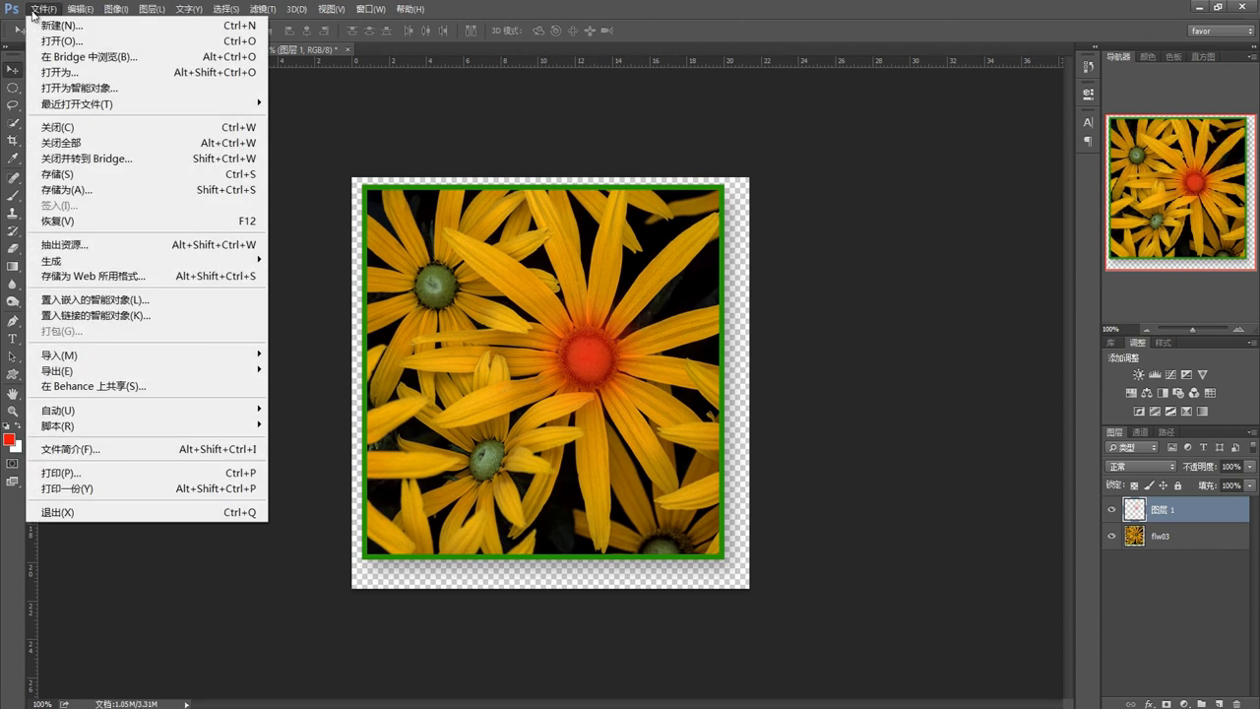
pyautogui.click(58, 175)
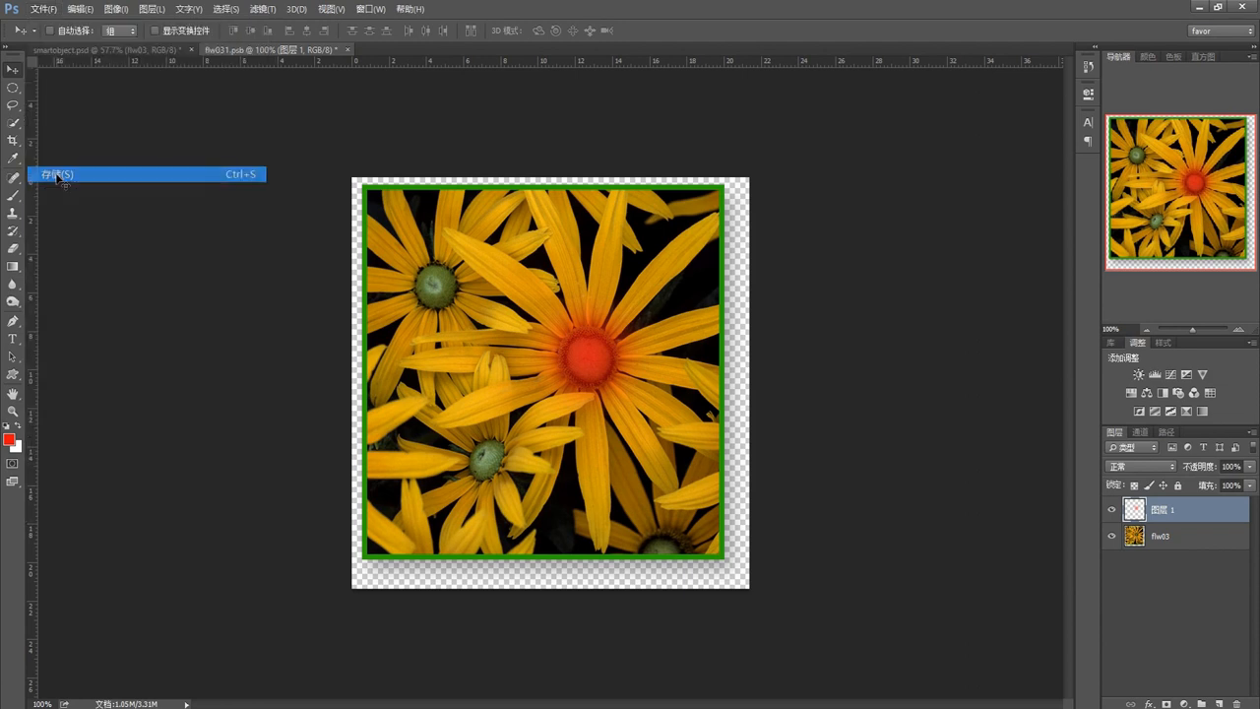
pyautogui.click(347, 50)
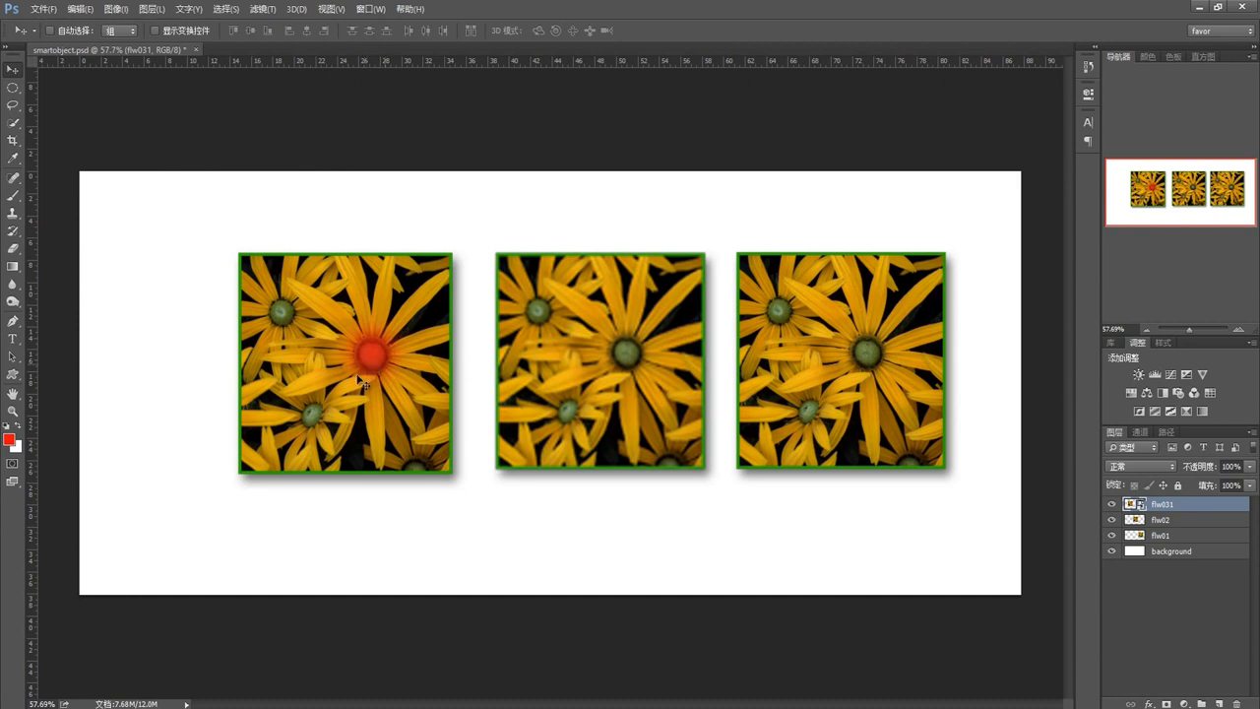
# Reopen the flw031 smart object's contents, hide the red spot's layer, and save and close the file
pyautogui.doubleClick(1137, 504)
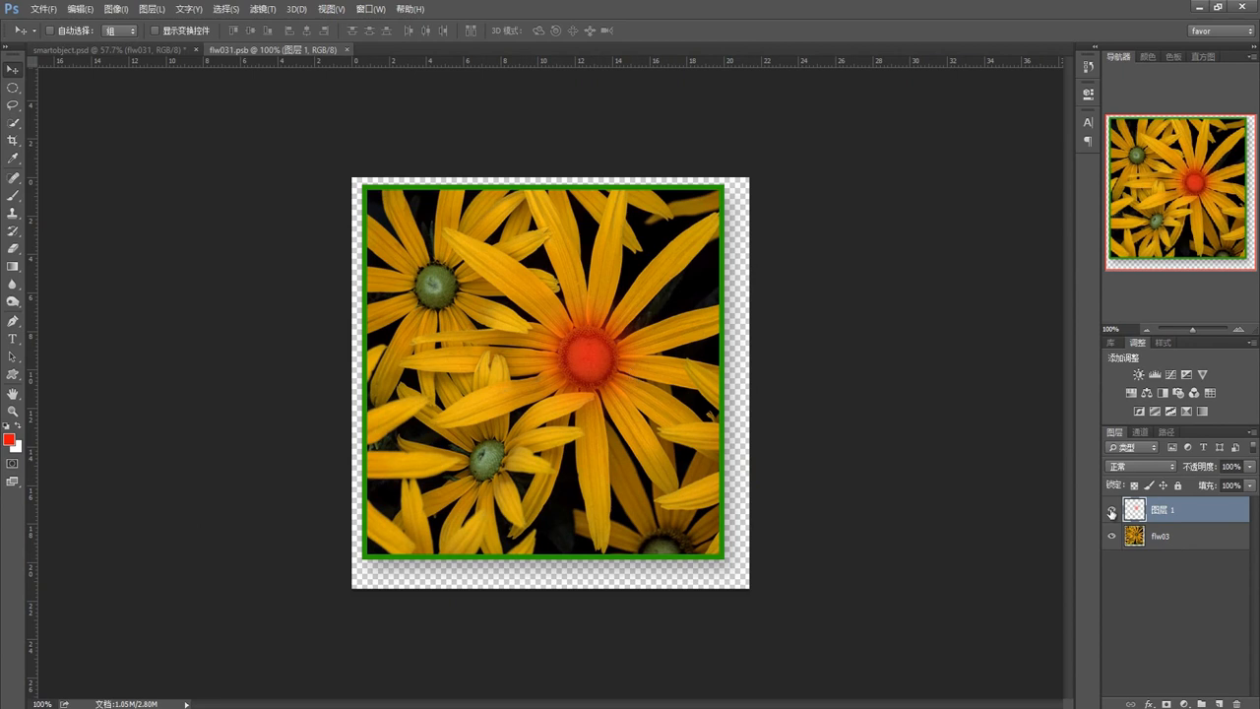
pyautogui.click(1112, 511)
pyautogui.click(44, 9)
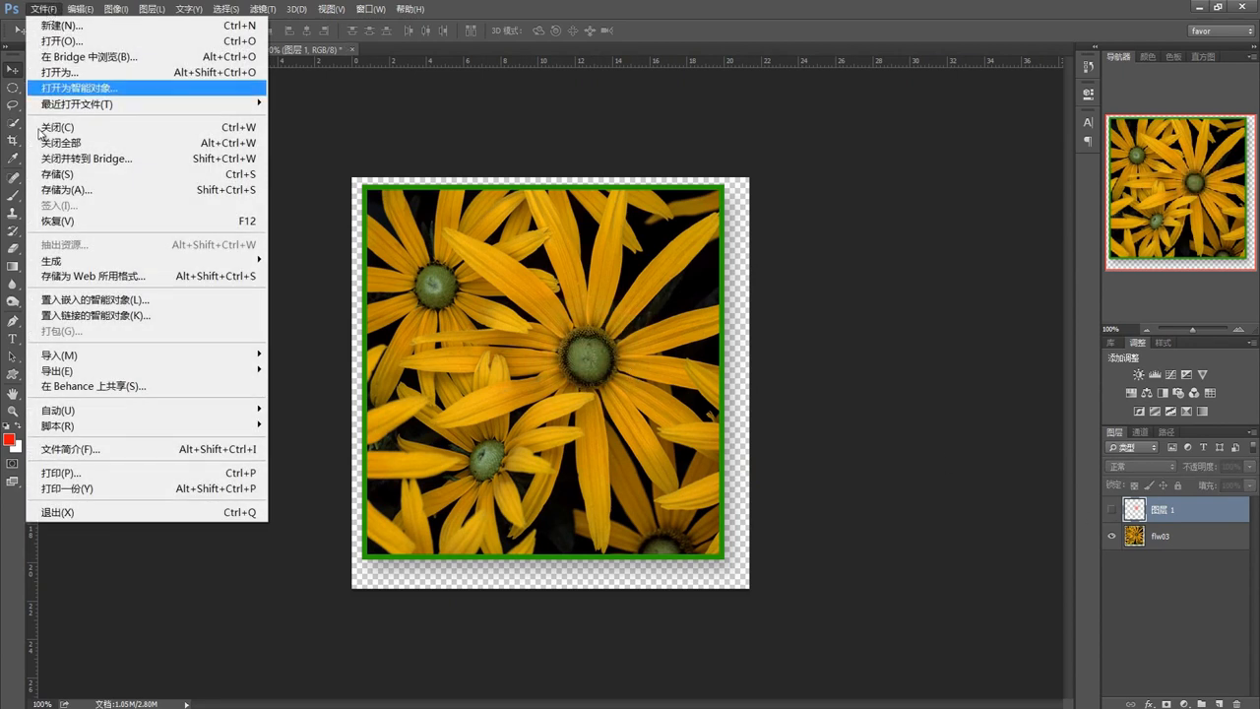
pyautogui.click(60, 175)
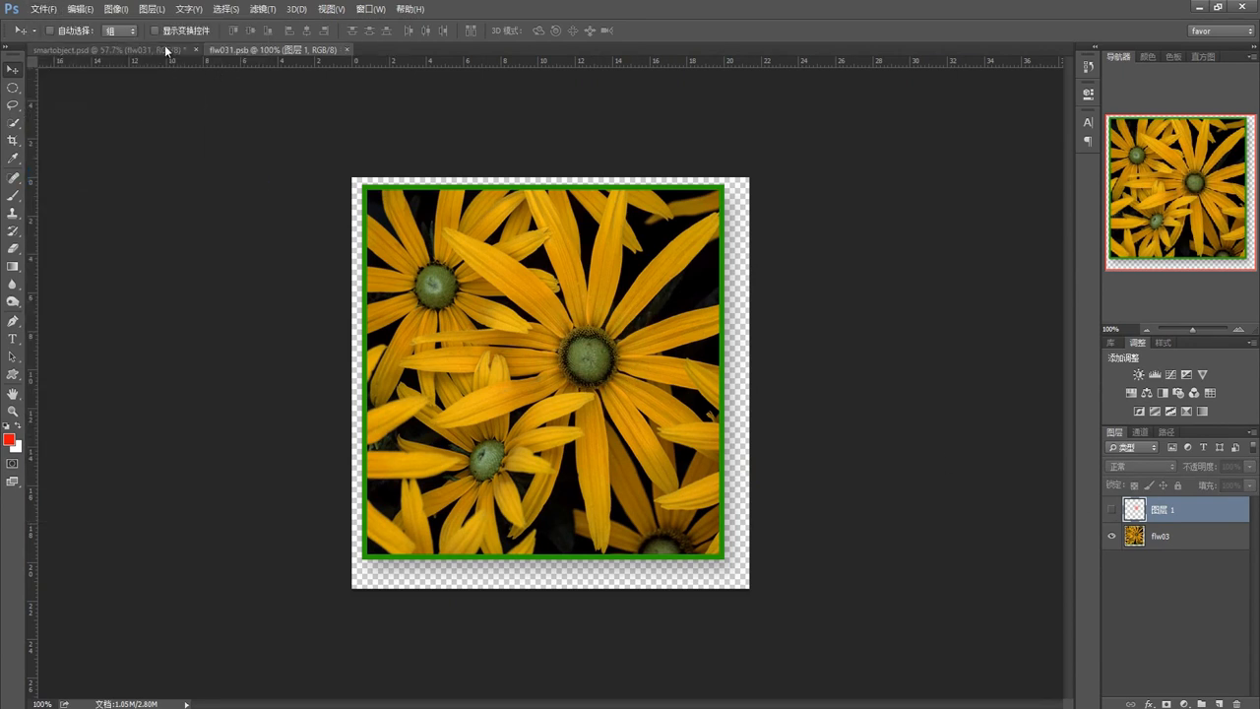
pyautogui.click(346, 50)
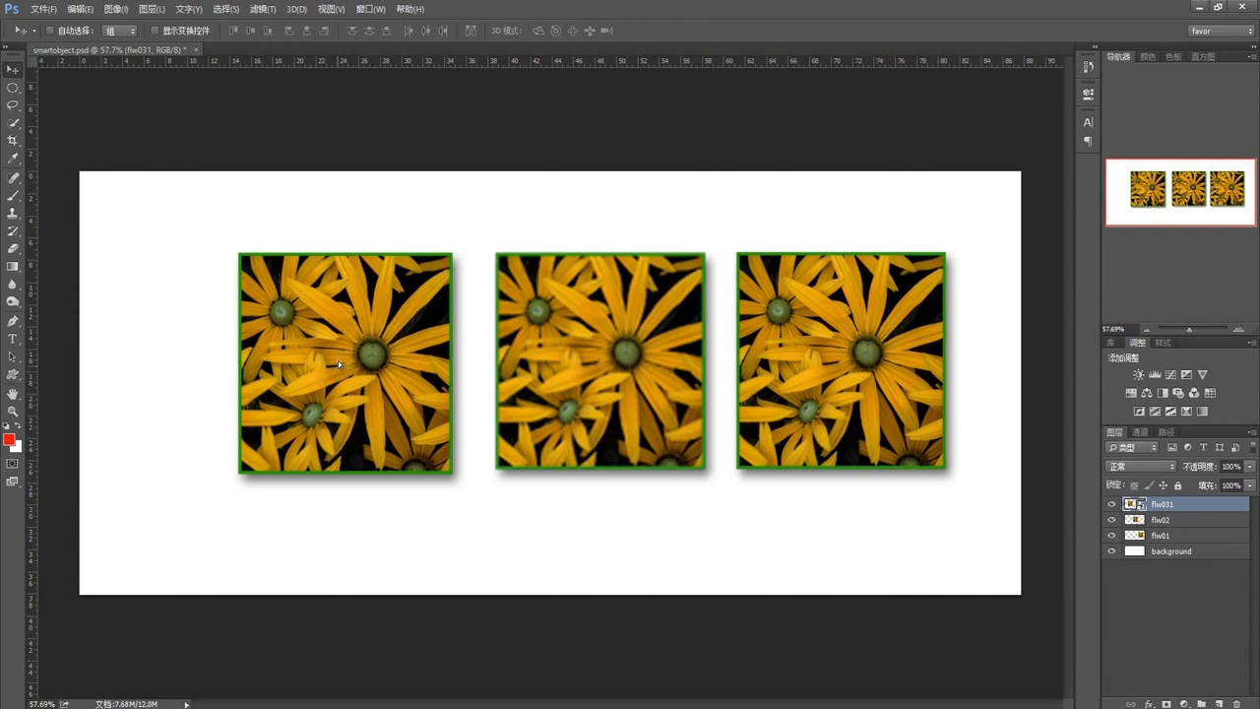
# Stagger the three photos by moving flw031 up about 3 cm, flw02 down about 3.5 cm and flw01 up about 2.5 cm
pyautogui.moveTo(338, 360); pyautogui.dragTo(338, 327)
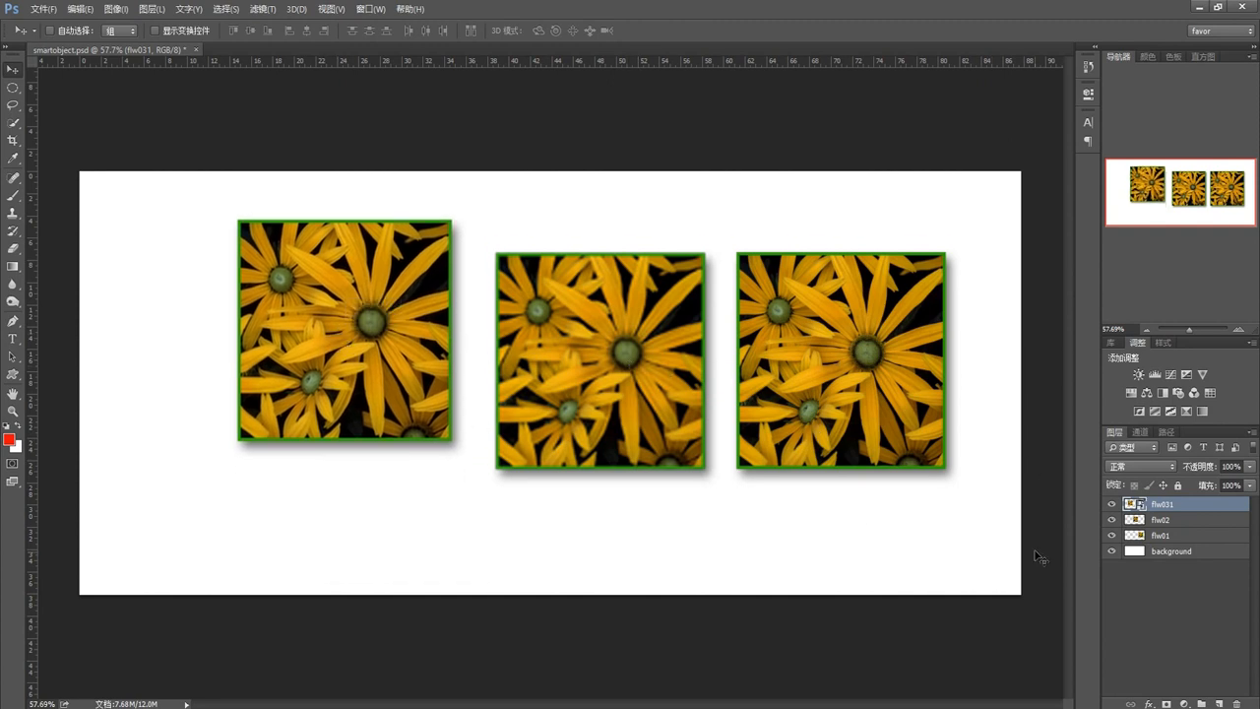
pyautogui.click(1137, 522)
pyautogui.moveTo(617, 352); pyautogui.dragTo(612, 389)
pyautogui.click(1127, 534)
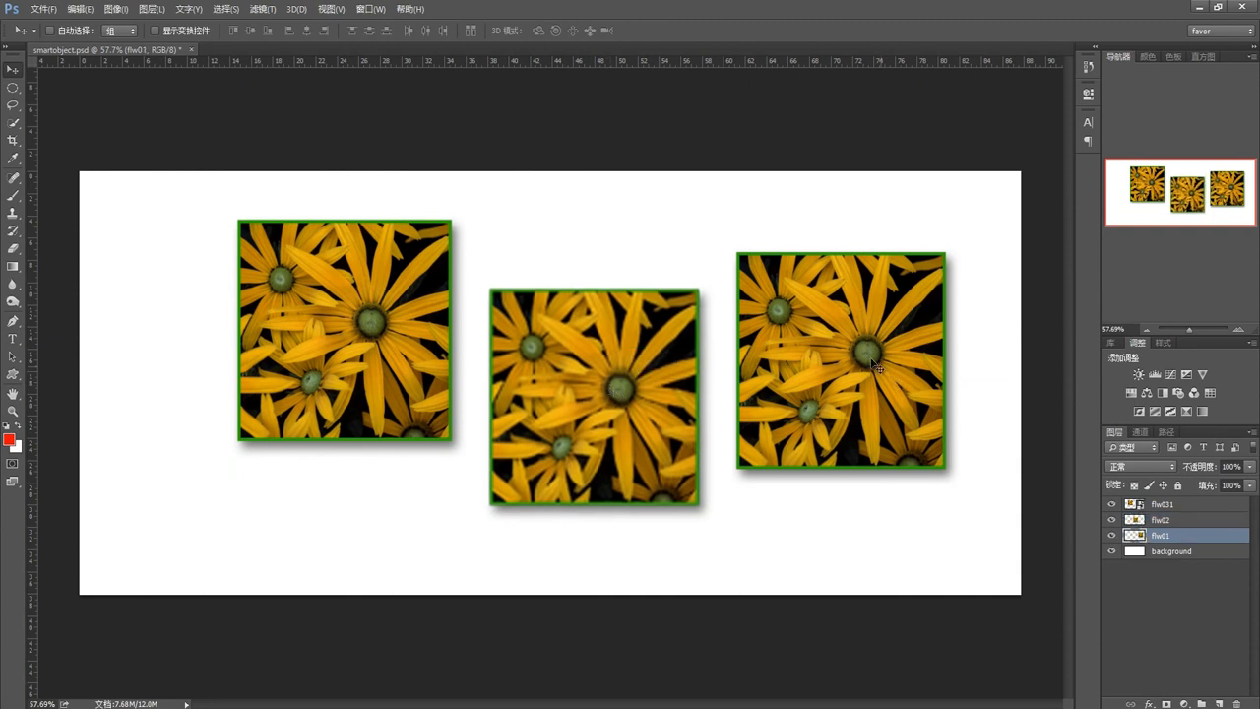
pyautogui.moveTo(878, 368); pyautogui.dragTo(872, 341)
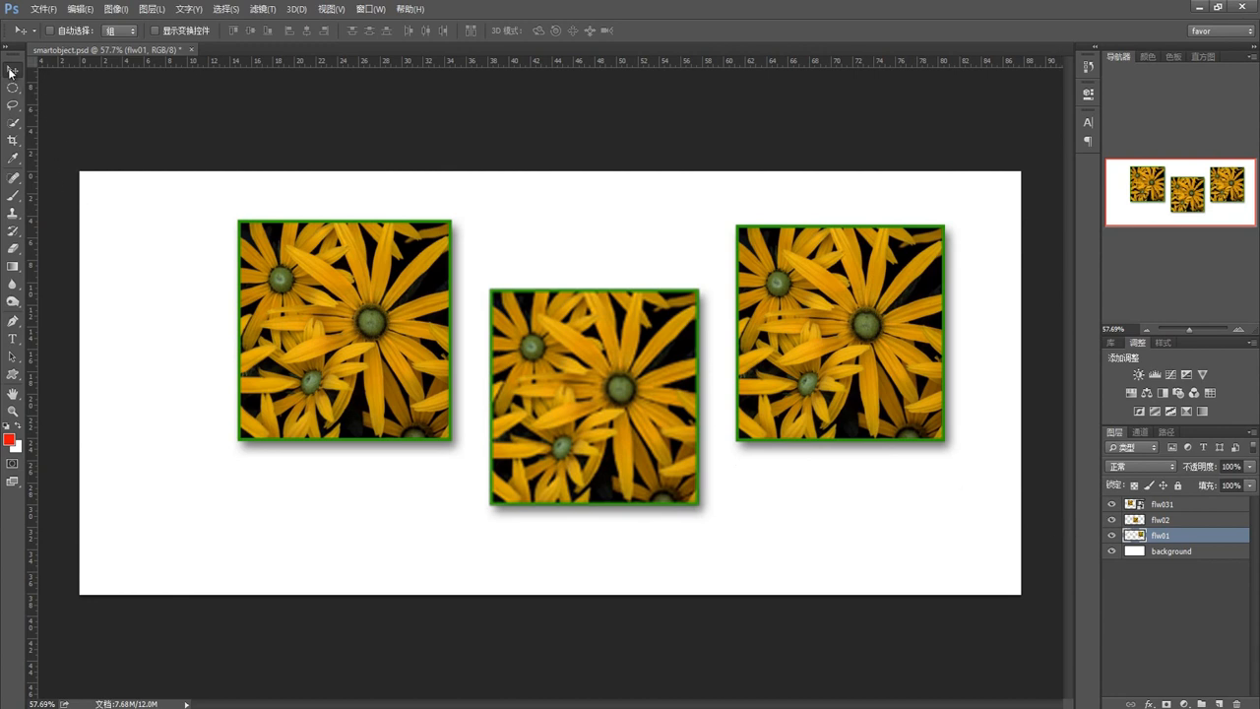
# Select the flw031, flw02 and flw01 layers together, try aligning their bottom edges, and undo that alignment
pyautogui.click(1182, 506)
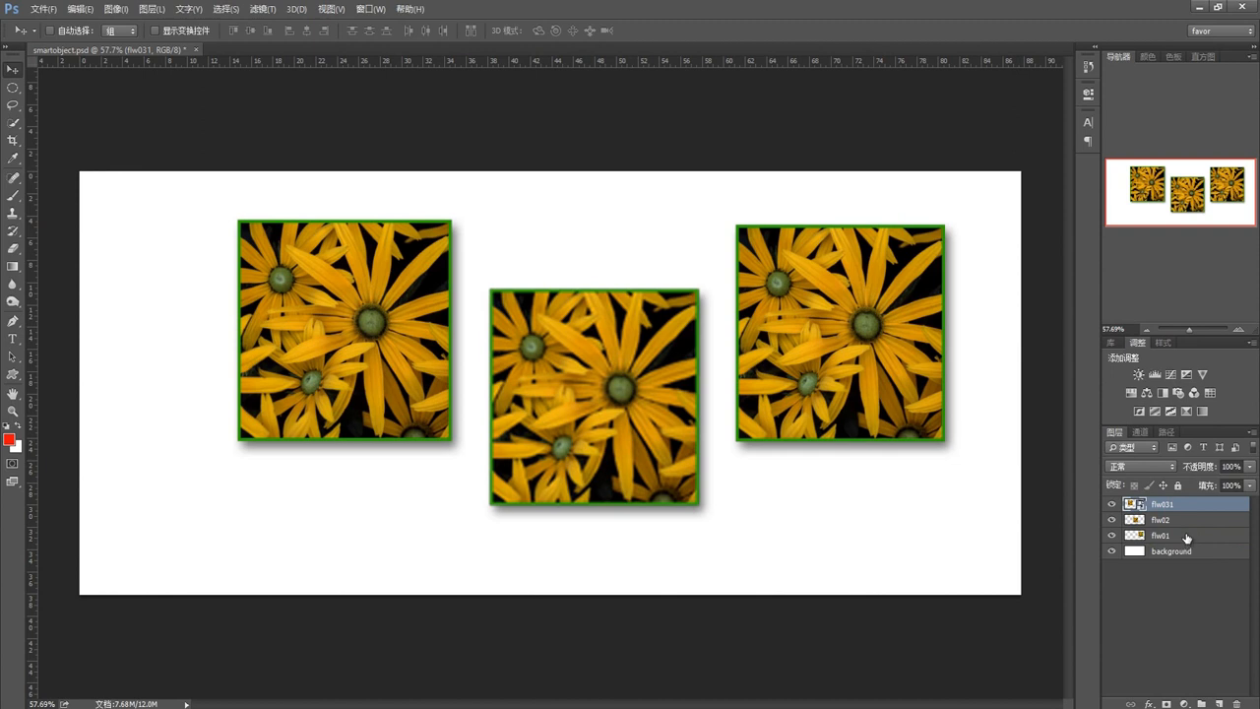
pyautogui.keyDown('shift'); pyautogui.click(1186, 537); pyautogui.keyUp('shift')
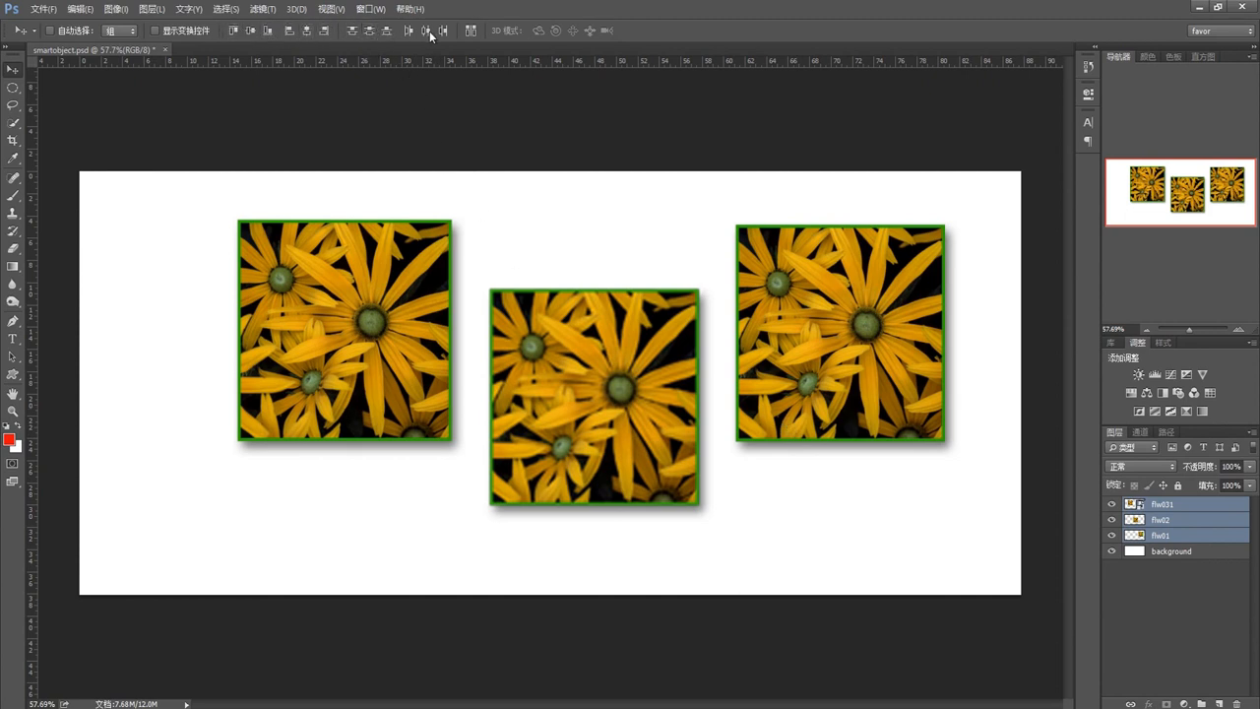
pyautogui.click(267, 35)
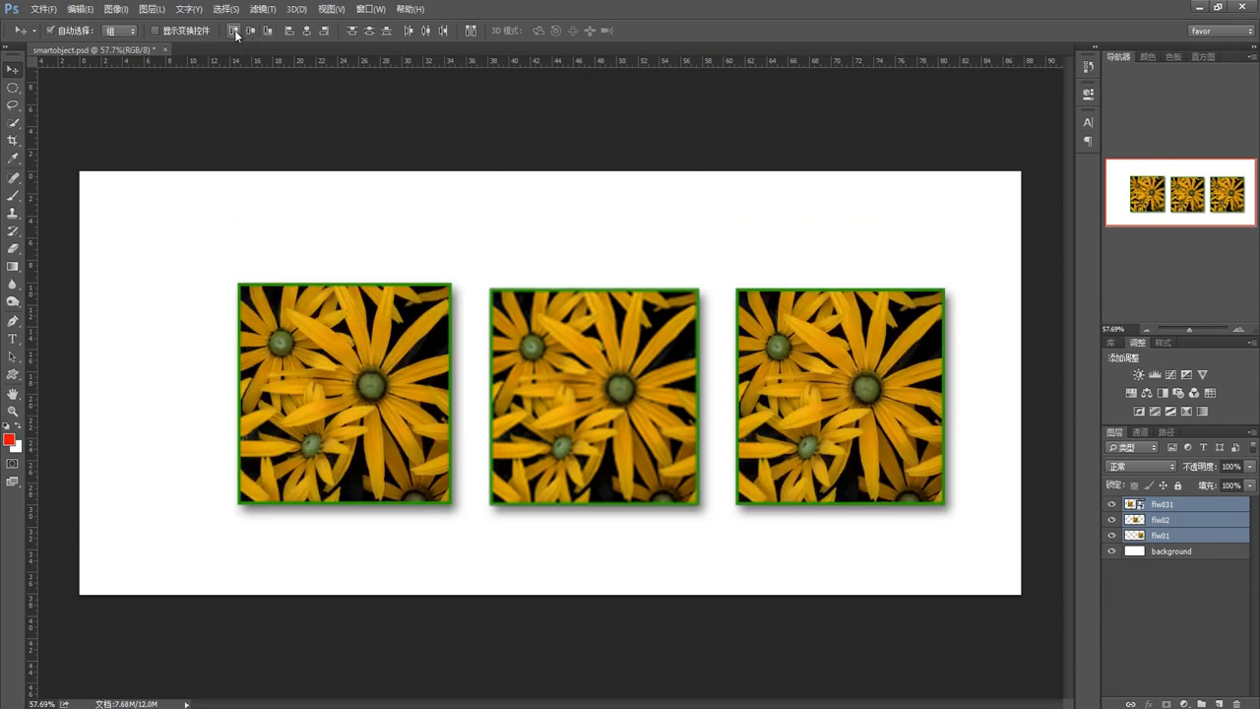
pyautogui.hotkey('ctrl', 'z')
# Align the top edges of the three selected flower layers and distribute them horizontally by their centers
pyautogui.click(234, 33)
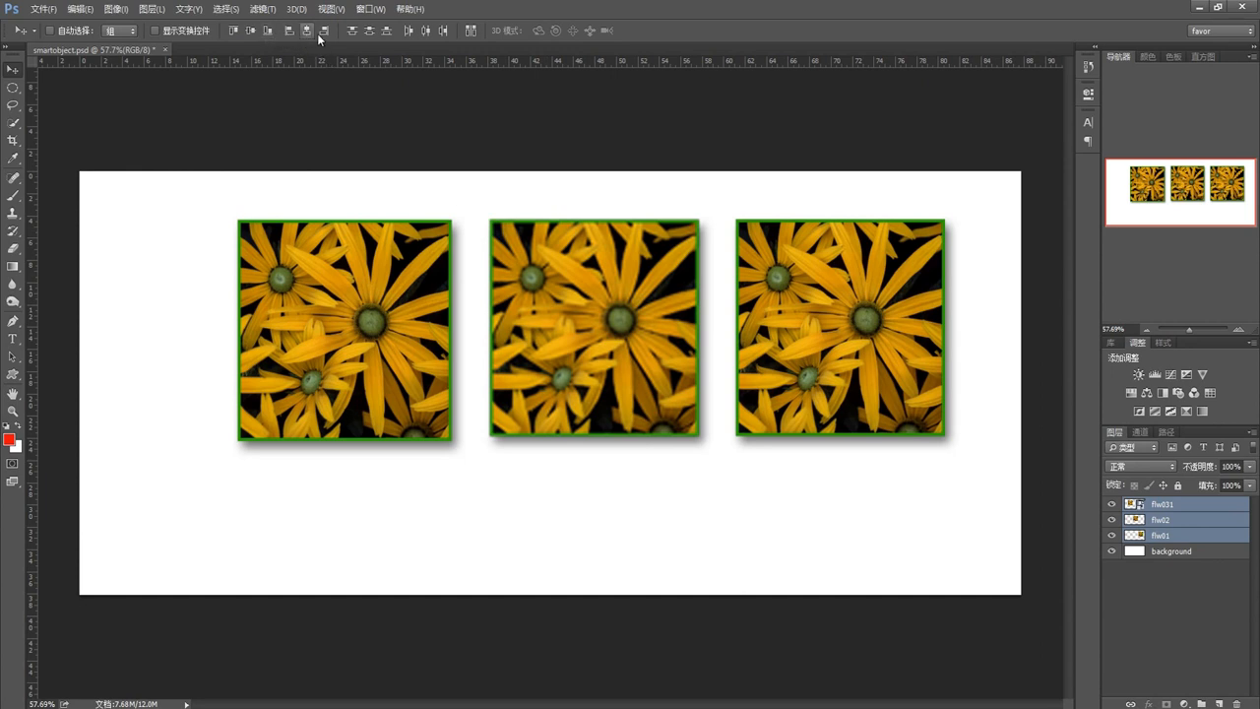
pyautogui.click(410, 31)
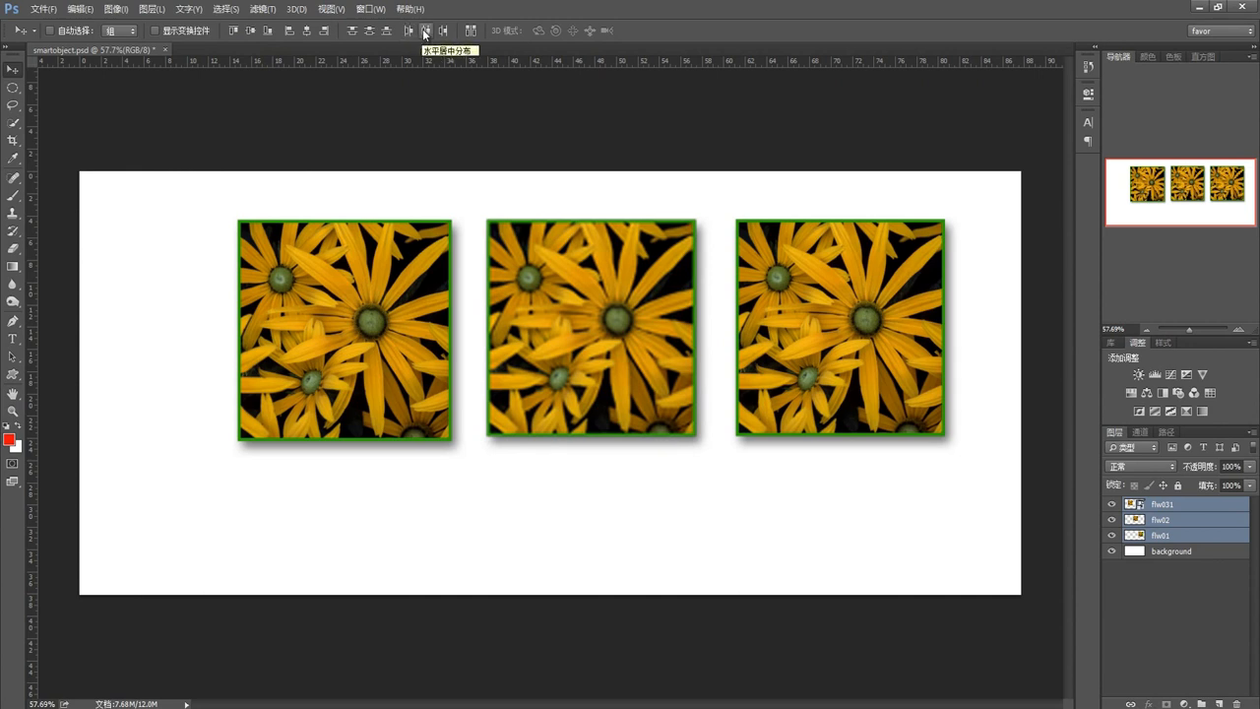
pyautogui.click(425, 31)
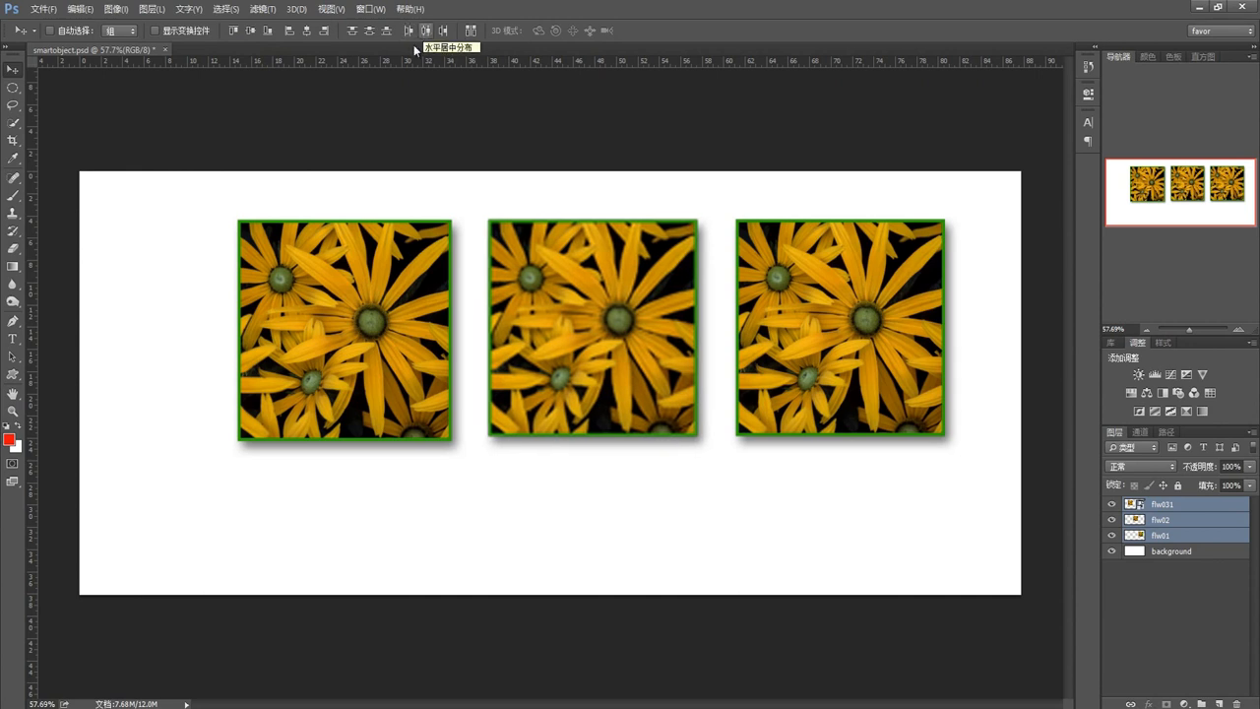